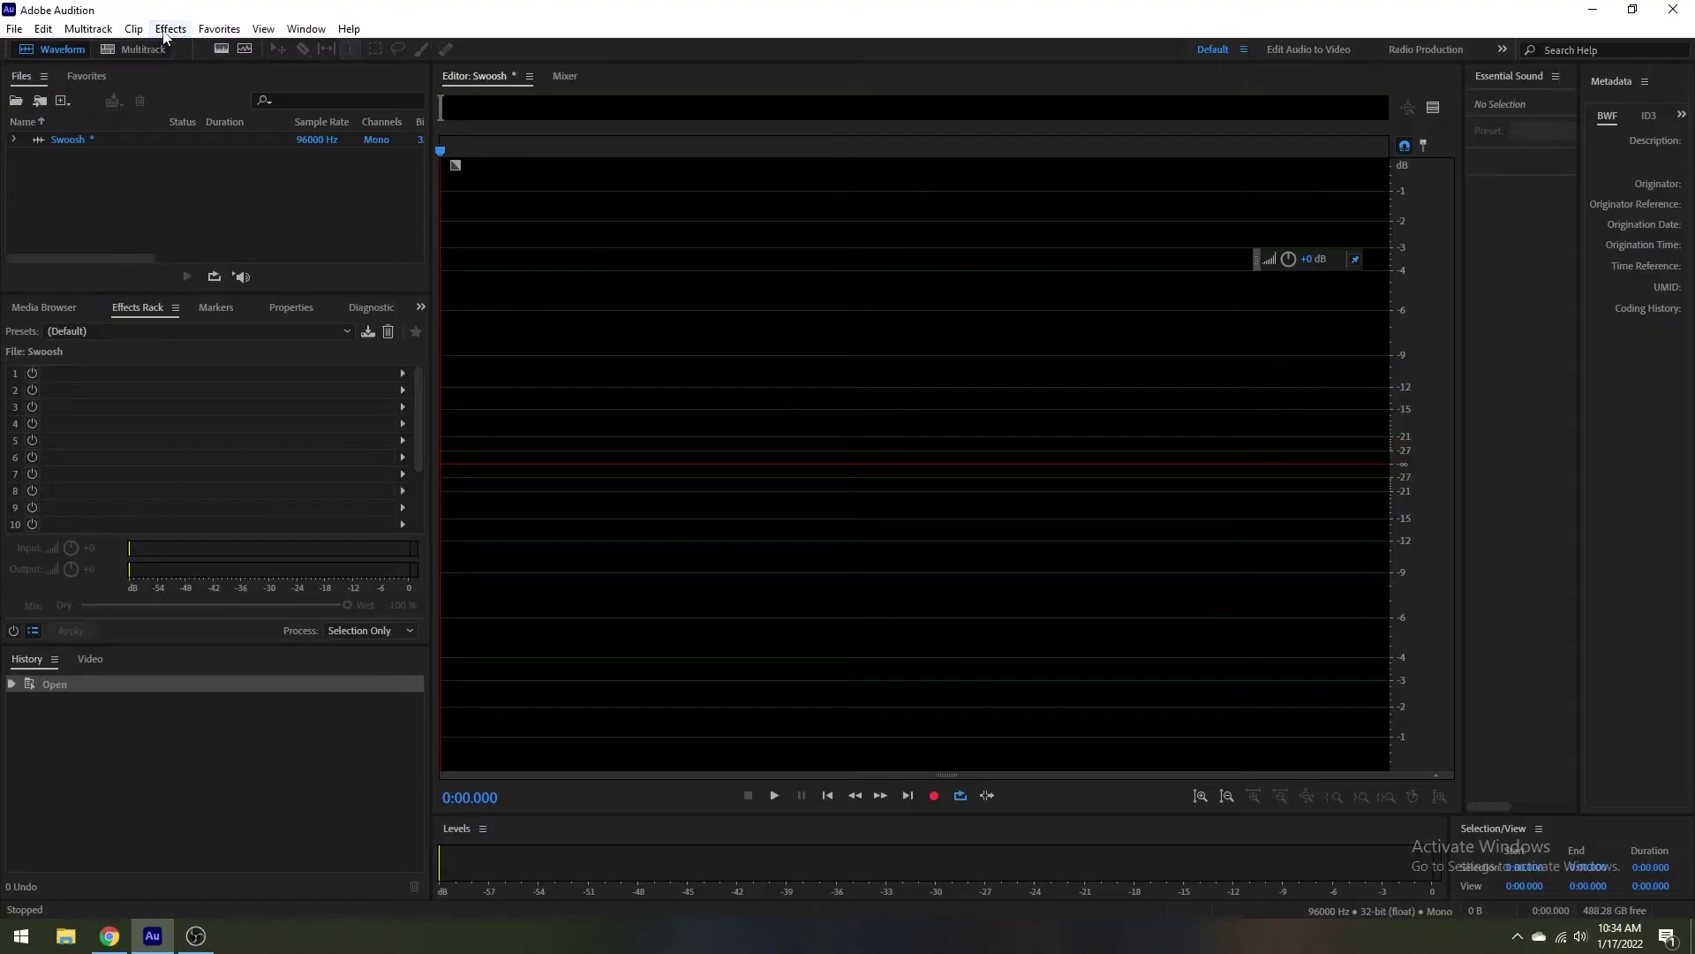
Open the Effects menu for the new empty Swoosh file
left_click(170, 28)
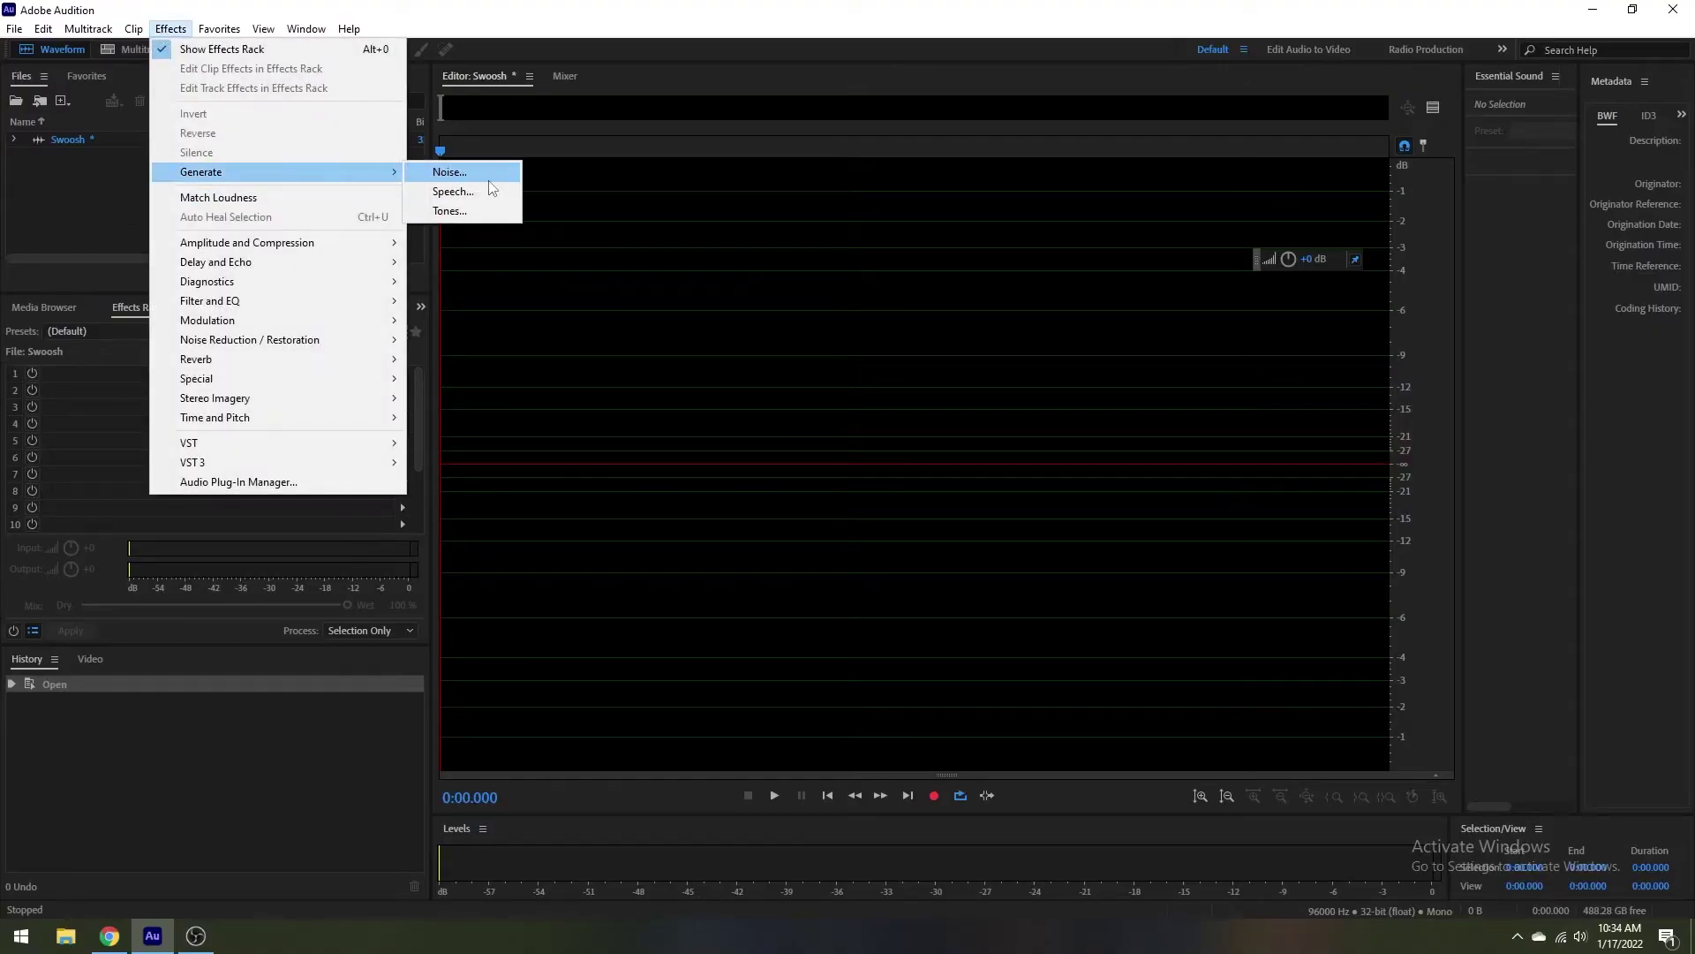
Generate 10 seconds of noise into Swoosh, keeping the default Noise settings
left_click(488, 175)
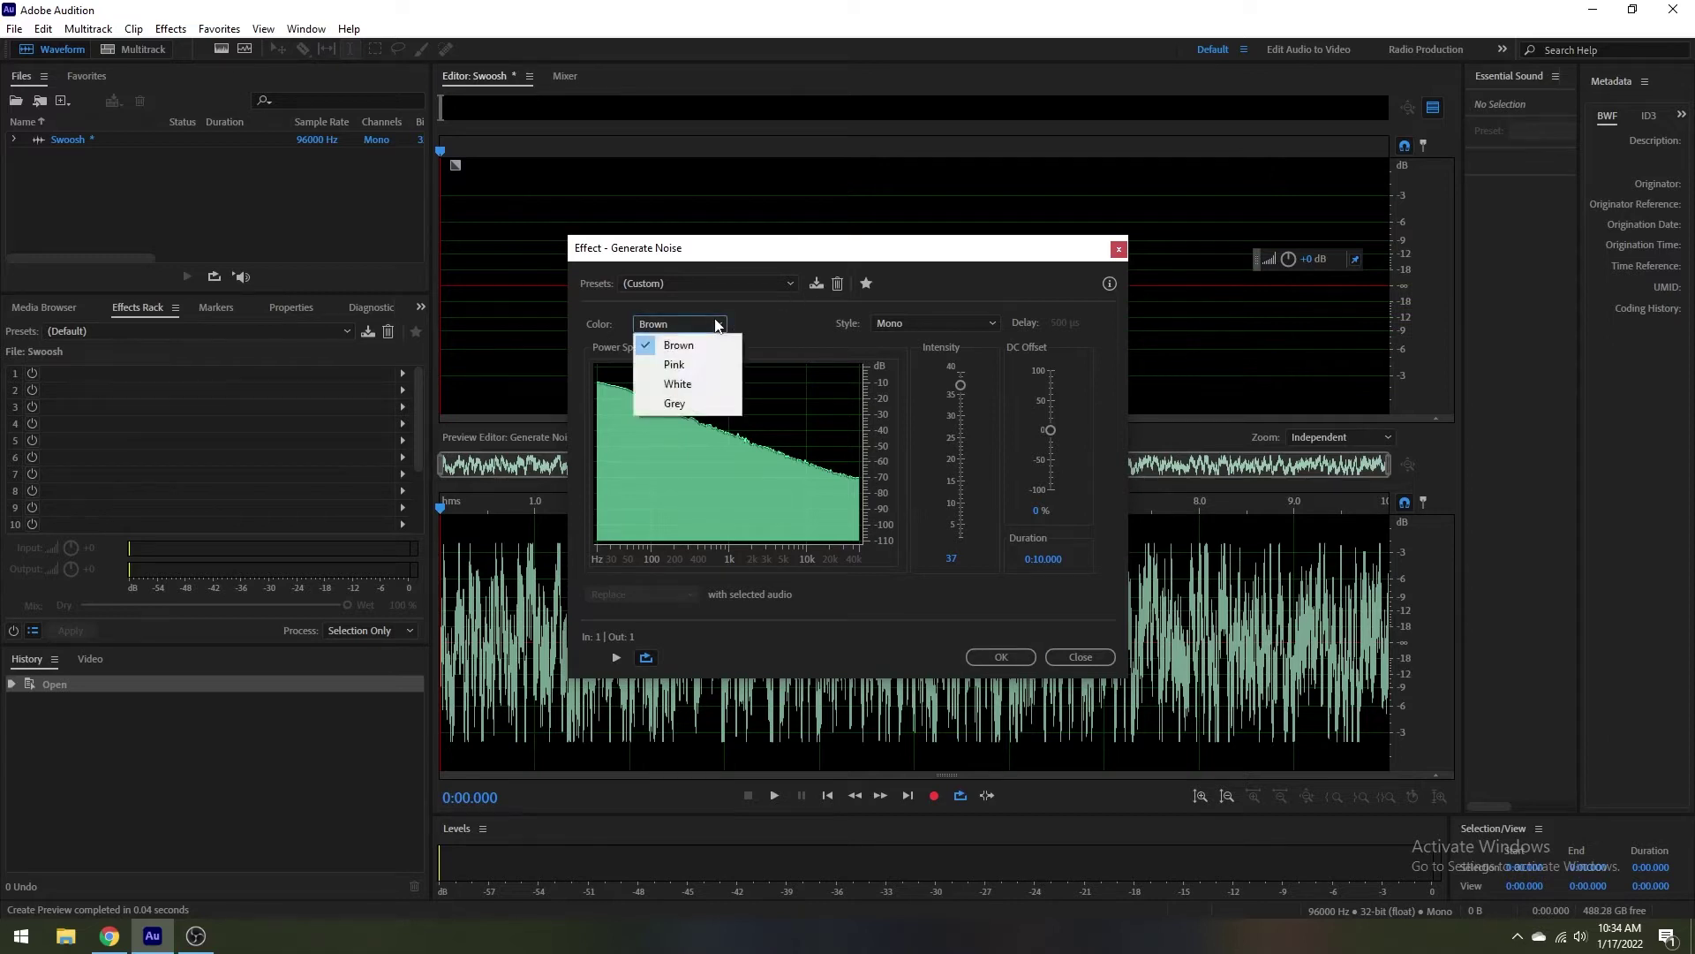
left_click(1008, 657)
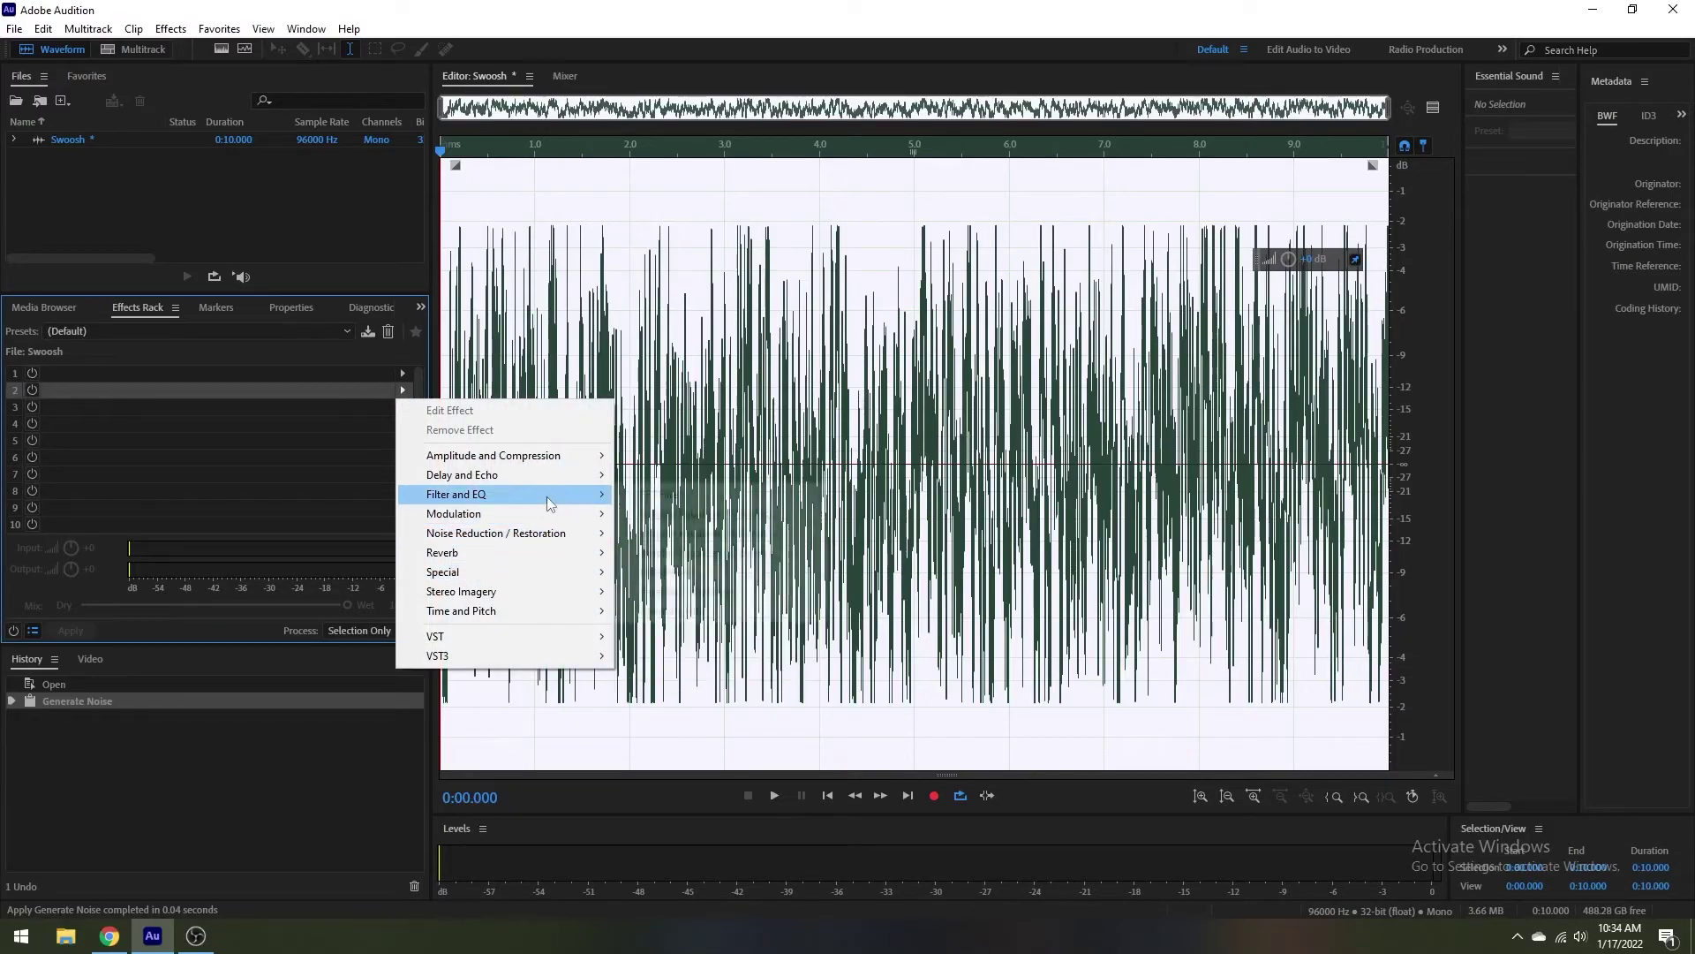
Add a Parametric Equalizer, raising the high-pass to 106 Hz and the high shelf to about 6449 Hz
mouse_move(547, 494)
left_click(761, 590)
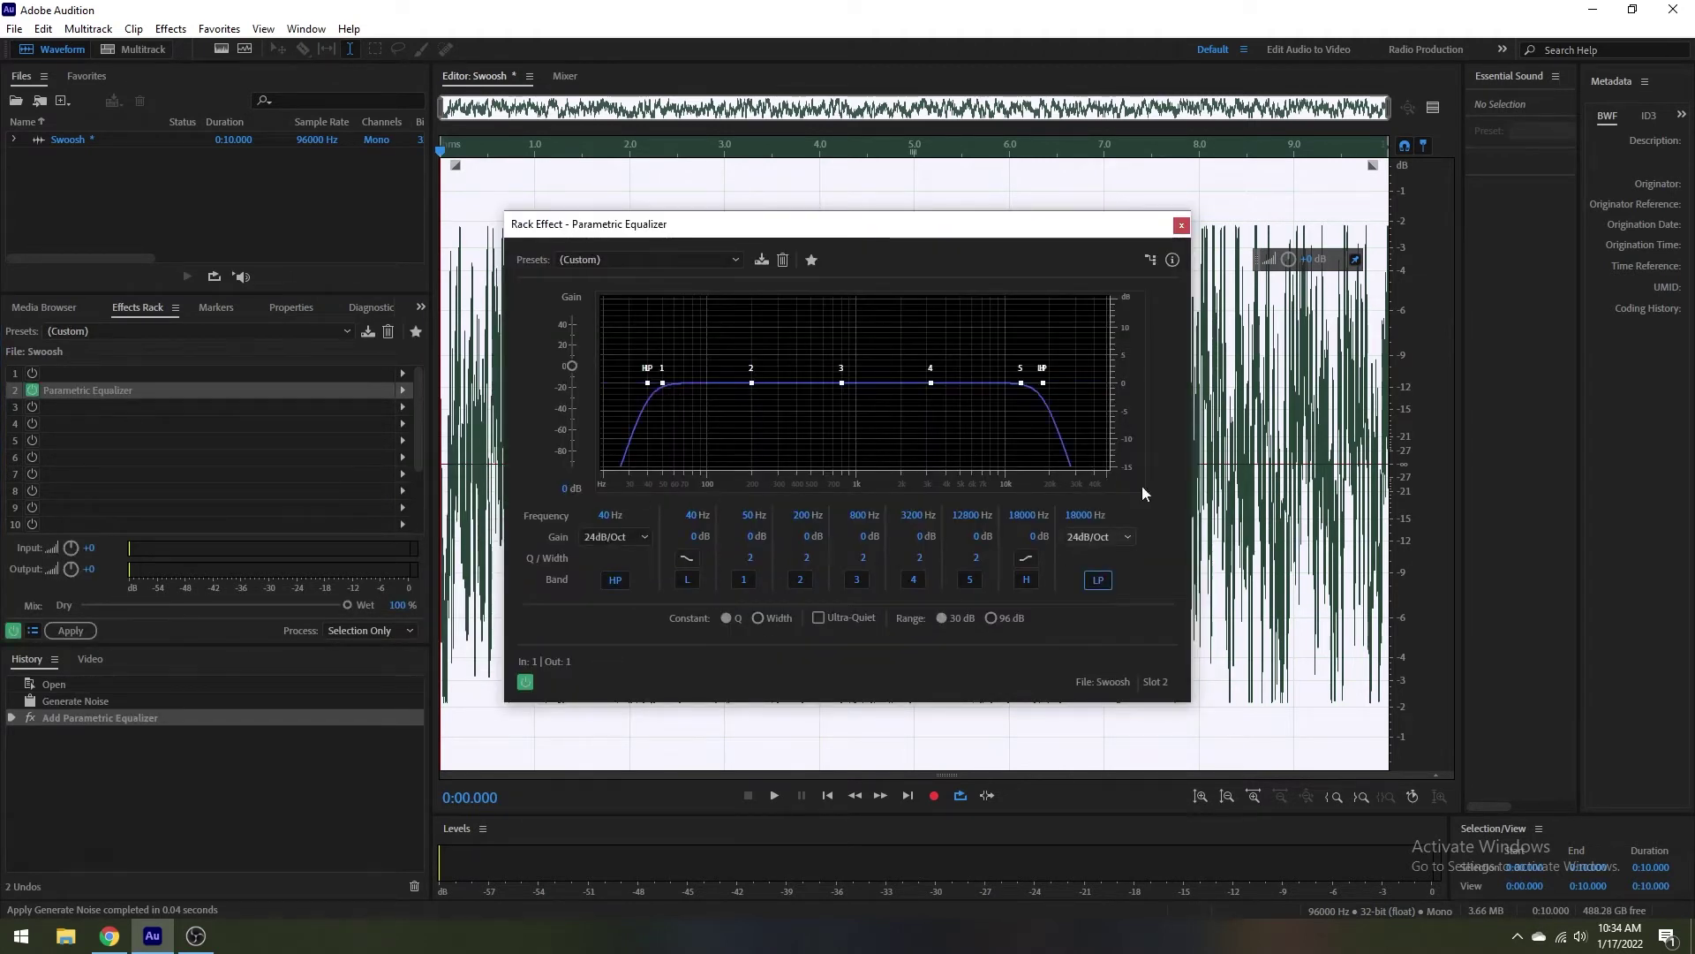
key("space")
left_click_drag(647, 385, 711, 386)
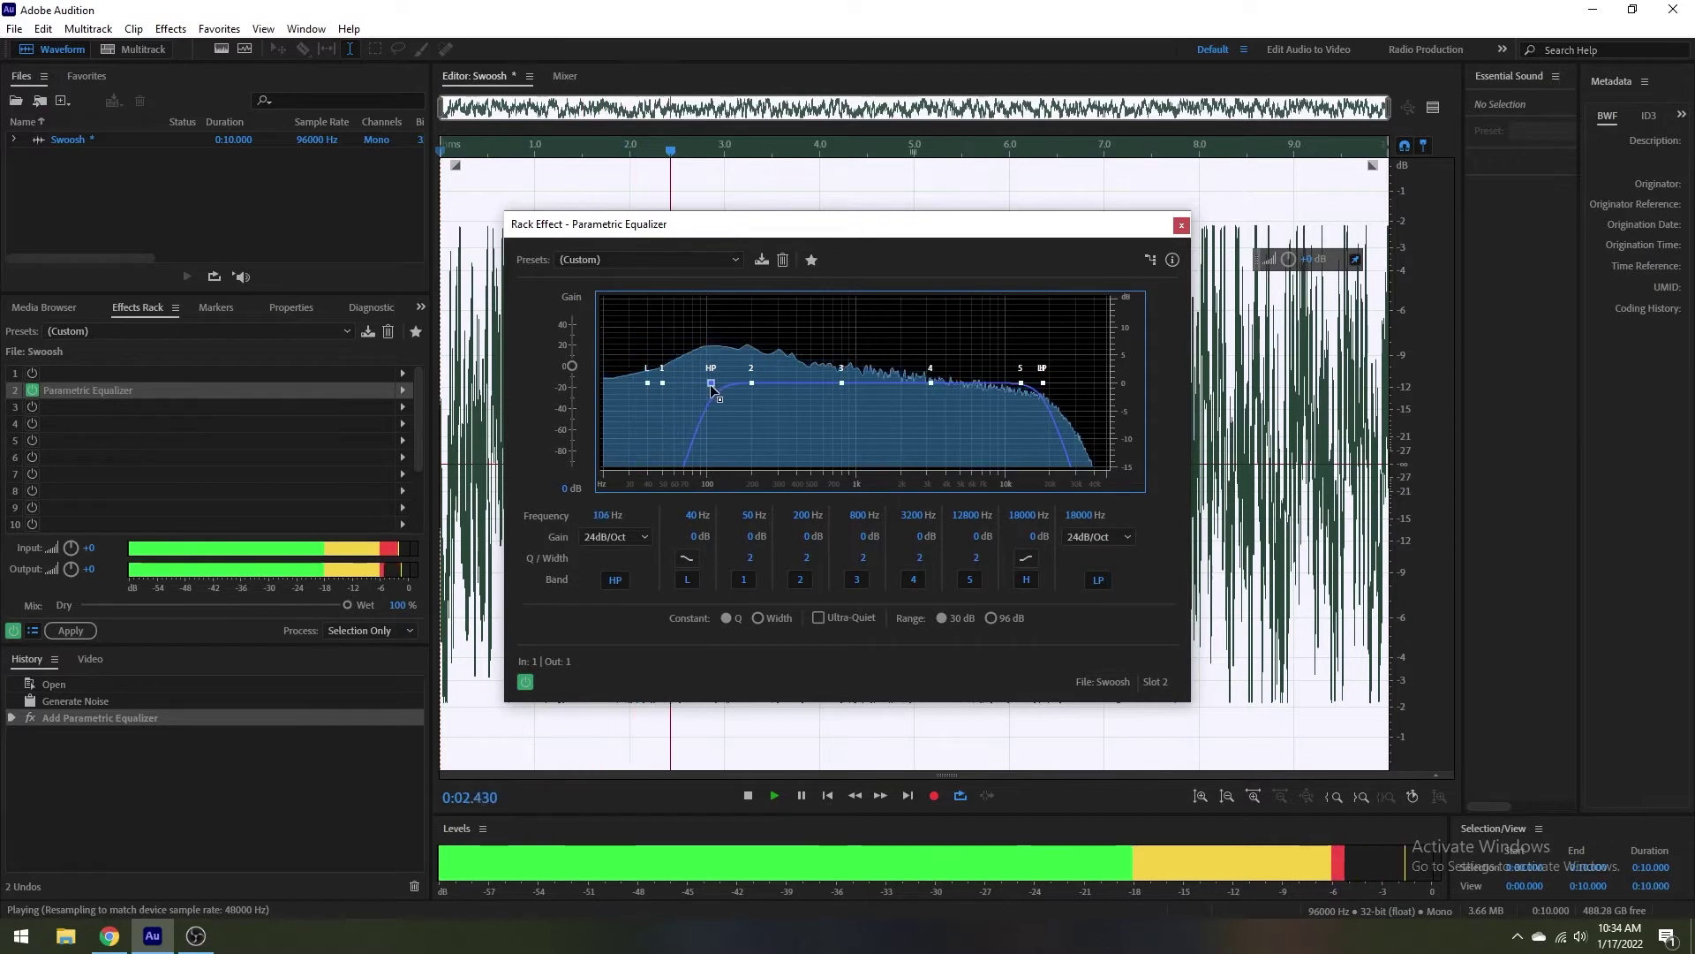
key("space")
mouse_move(1043, 383)
left_mouse_down()
mouse_move(977, 390)
mouse_move(1017, 386)
left_mouse_up()
Boost EQ band 4 near 3.6 kHz, widen it, and apply the equalizer
key("space")
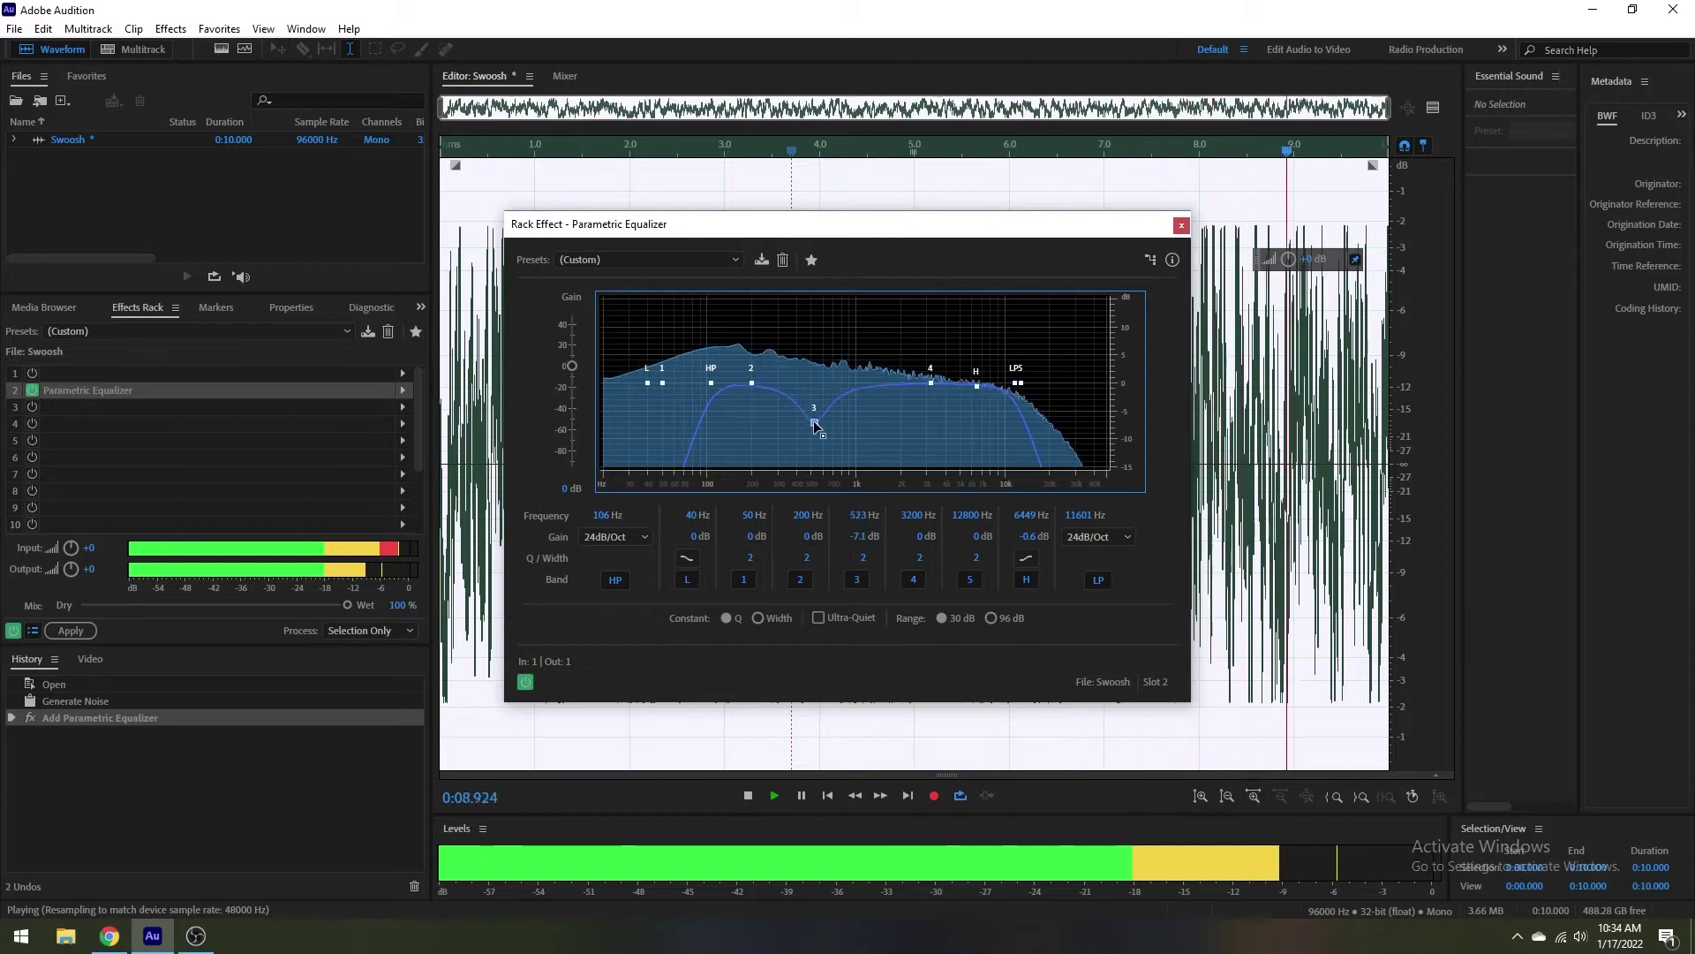
left_click_drag(930, 383, 934, 371)
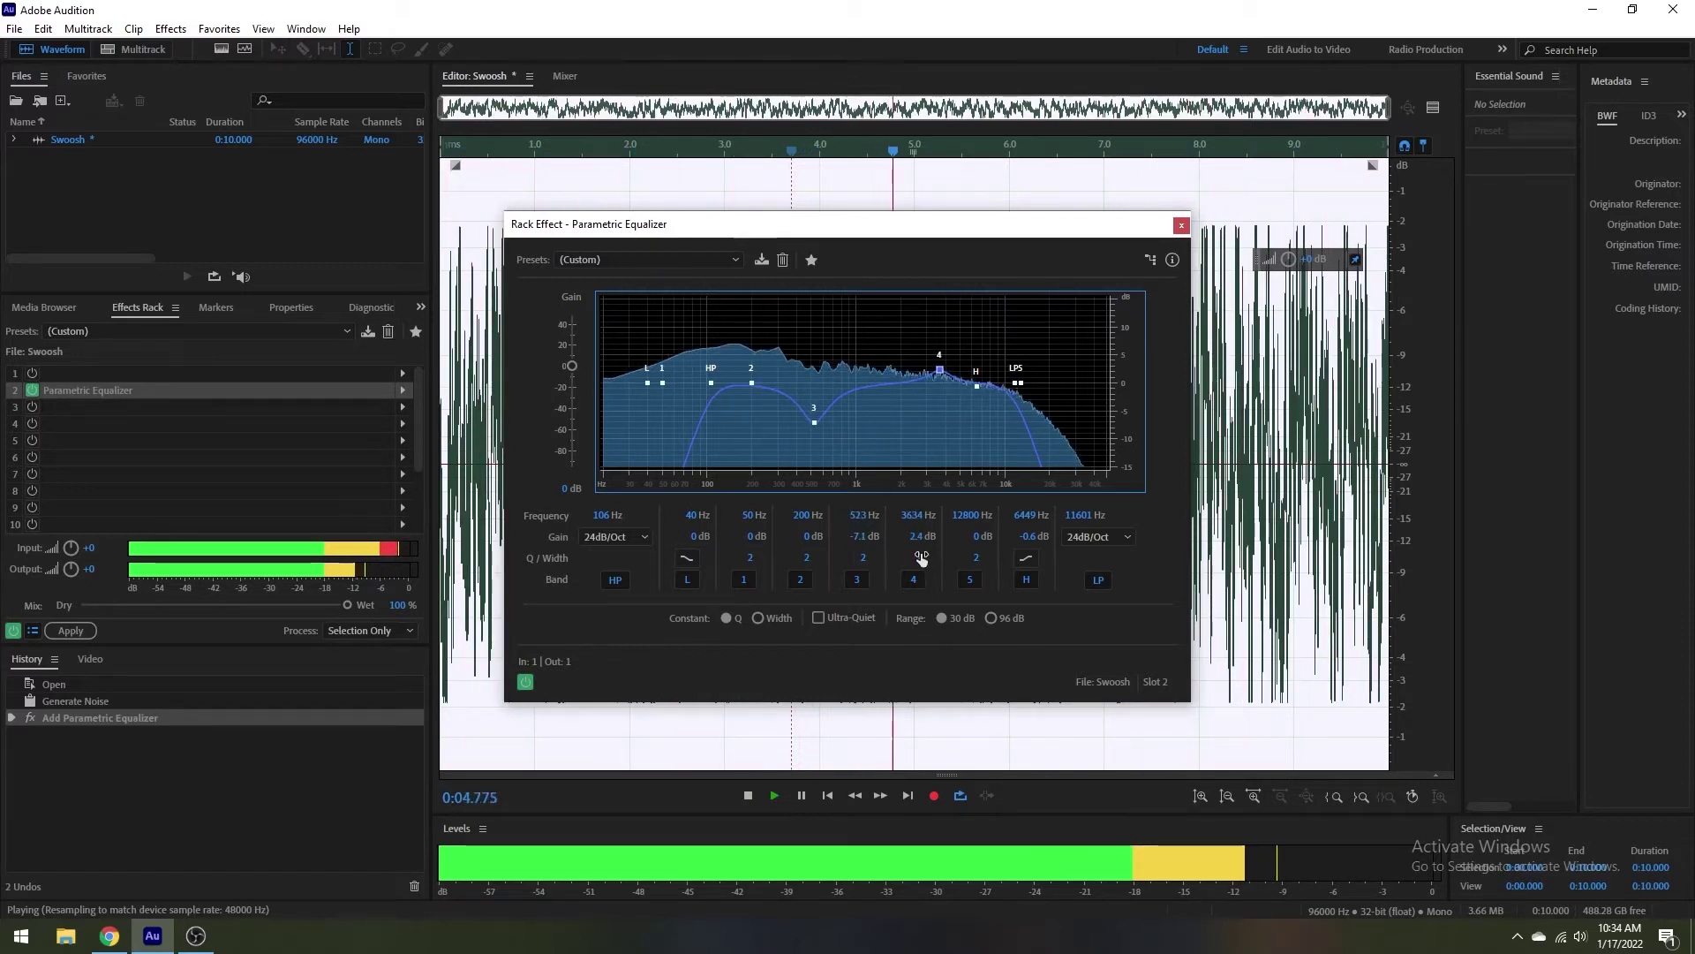
left_click_drag(921, 558, 932, 554)
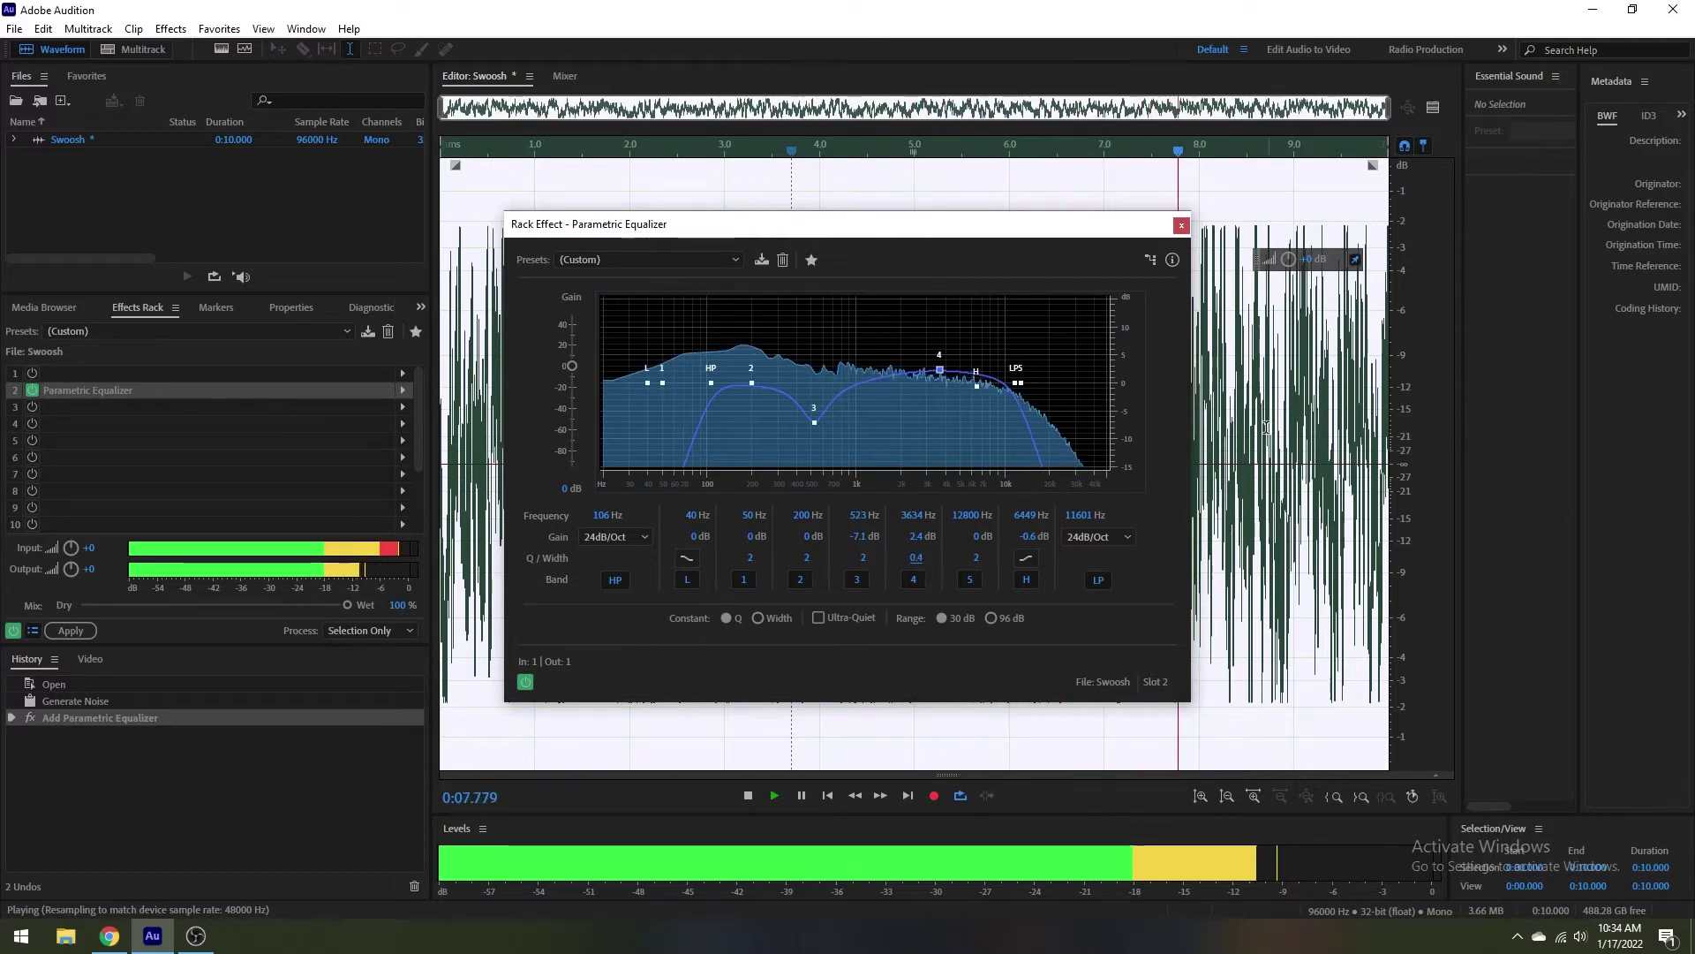
key("space")
left_click(1182, 225)
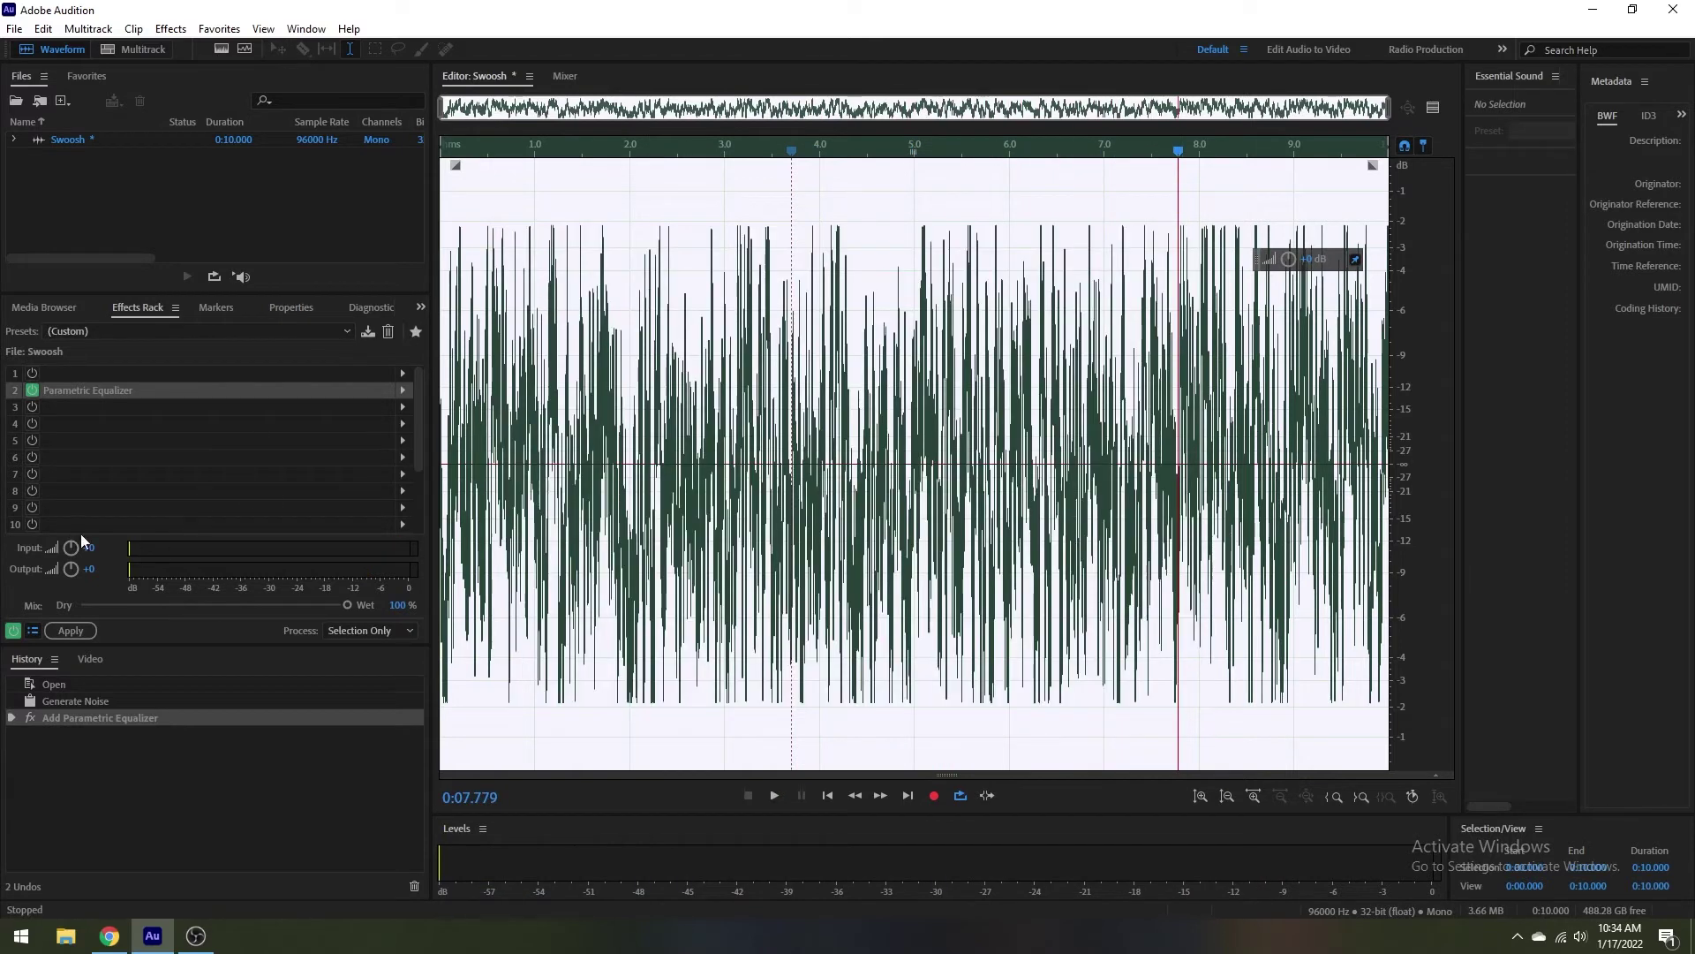
left_click(71, 634)
Preview the filtered noise, then load the Doppler Shifter's (Default) preset
key("space")
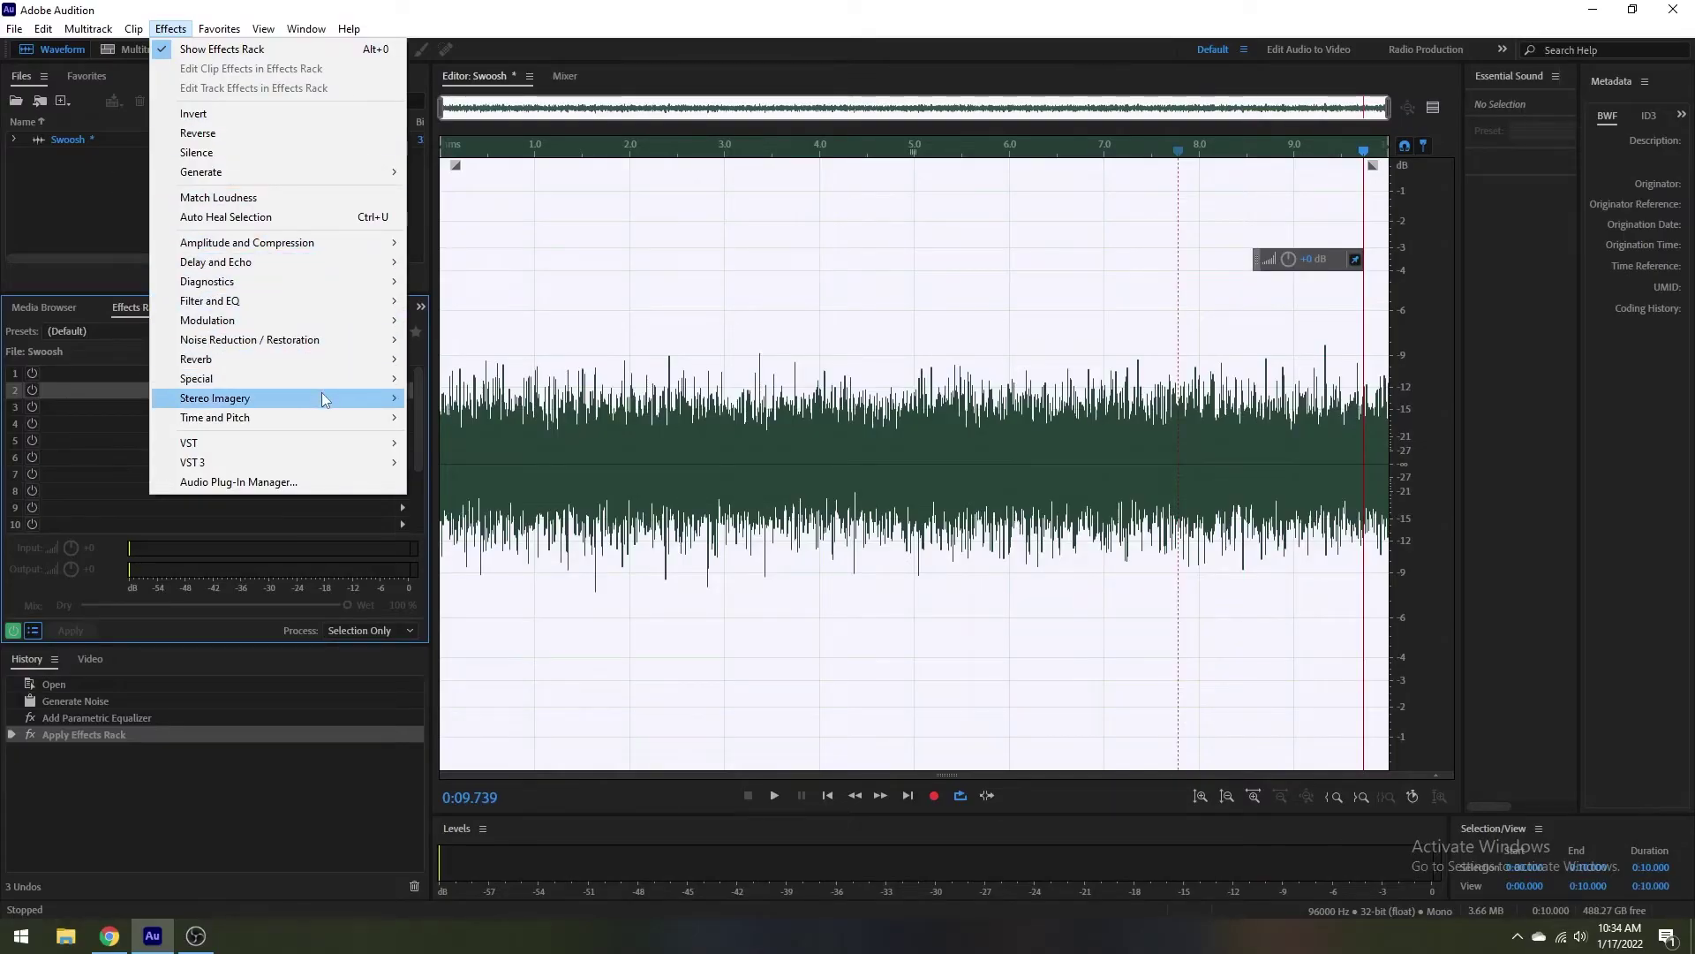
mouse_move(325, 378)
left_click(495, 399)
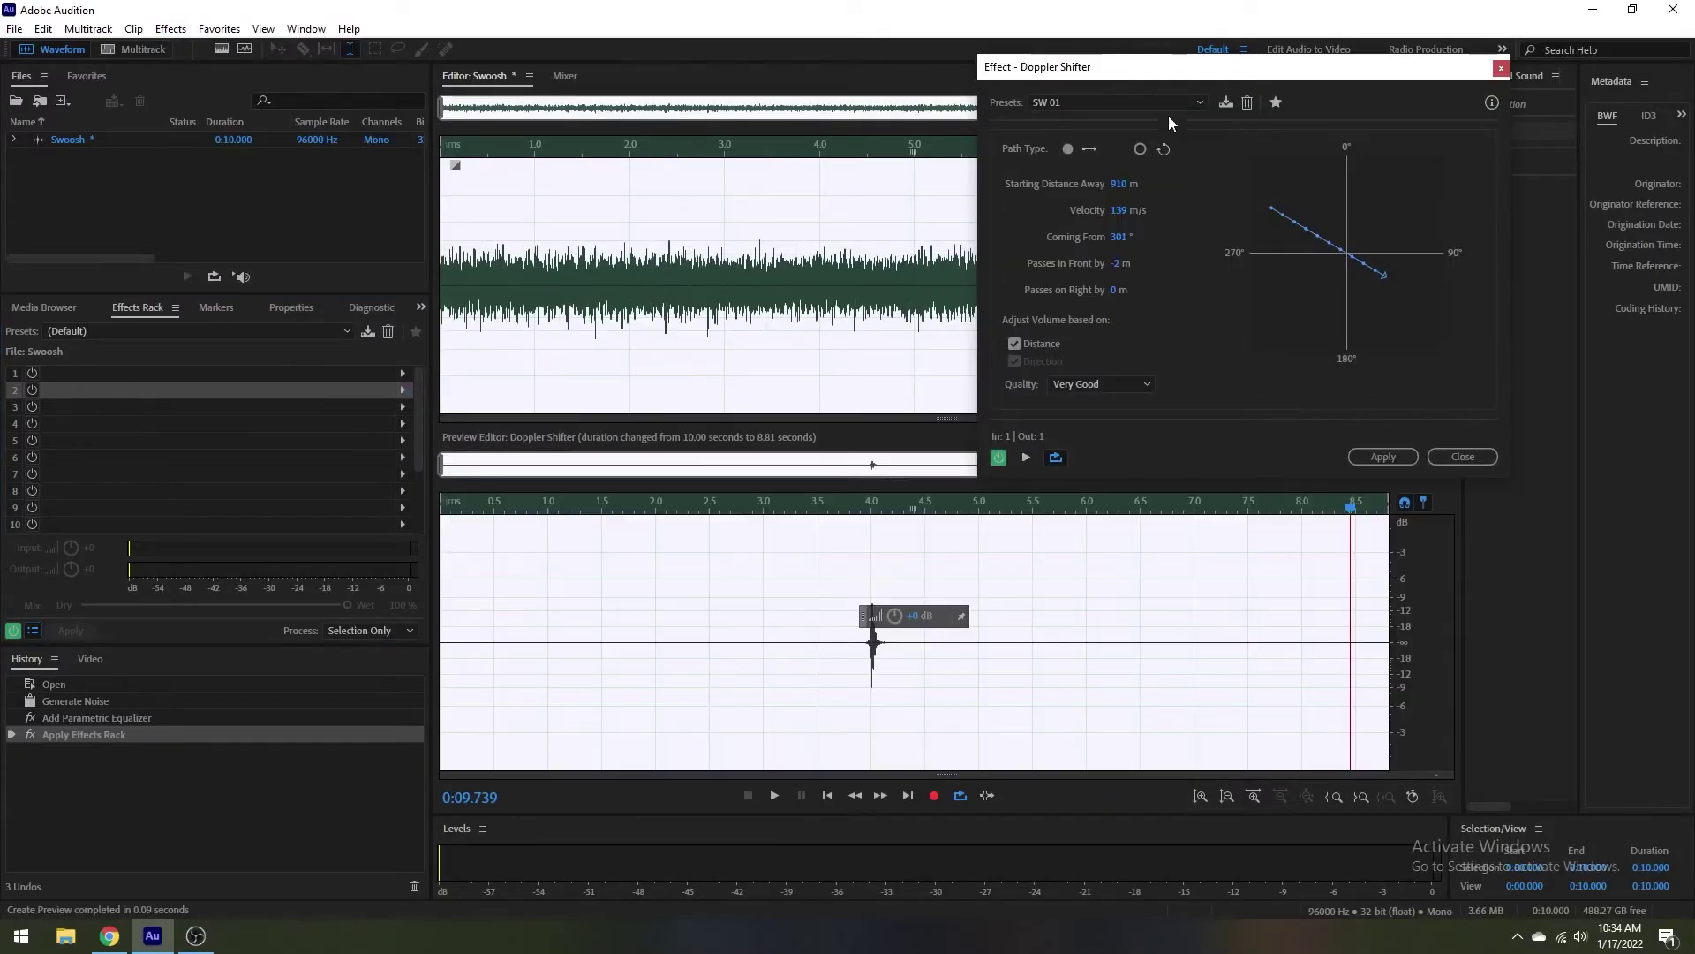
left_click_drag(1248, 75, 1200, 96)
left_click(1108, 124)
left_click(1111, 147)
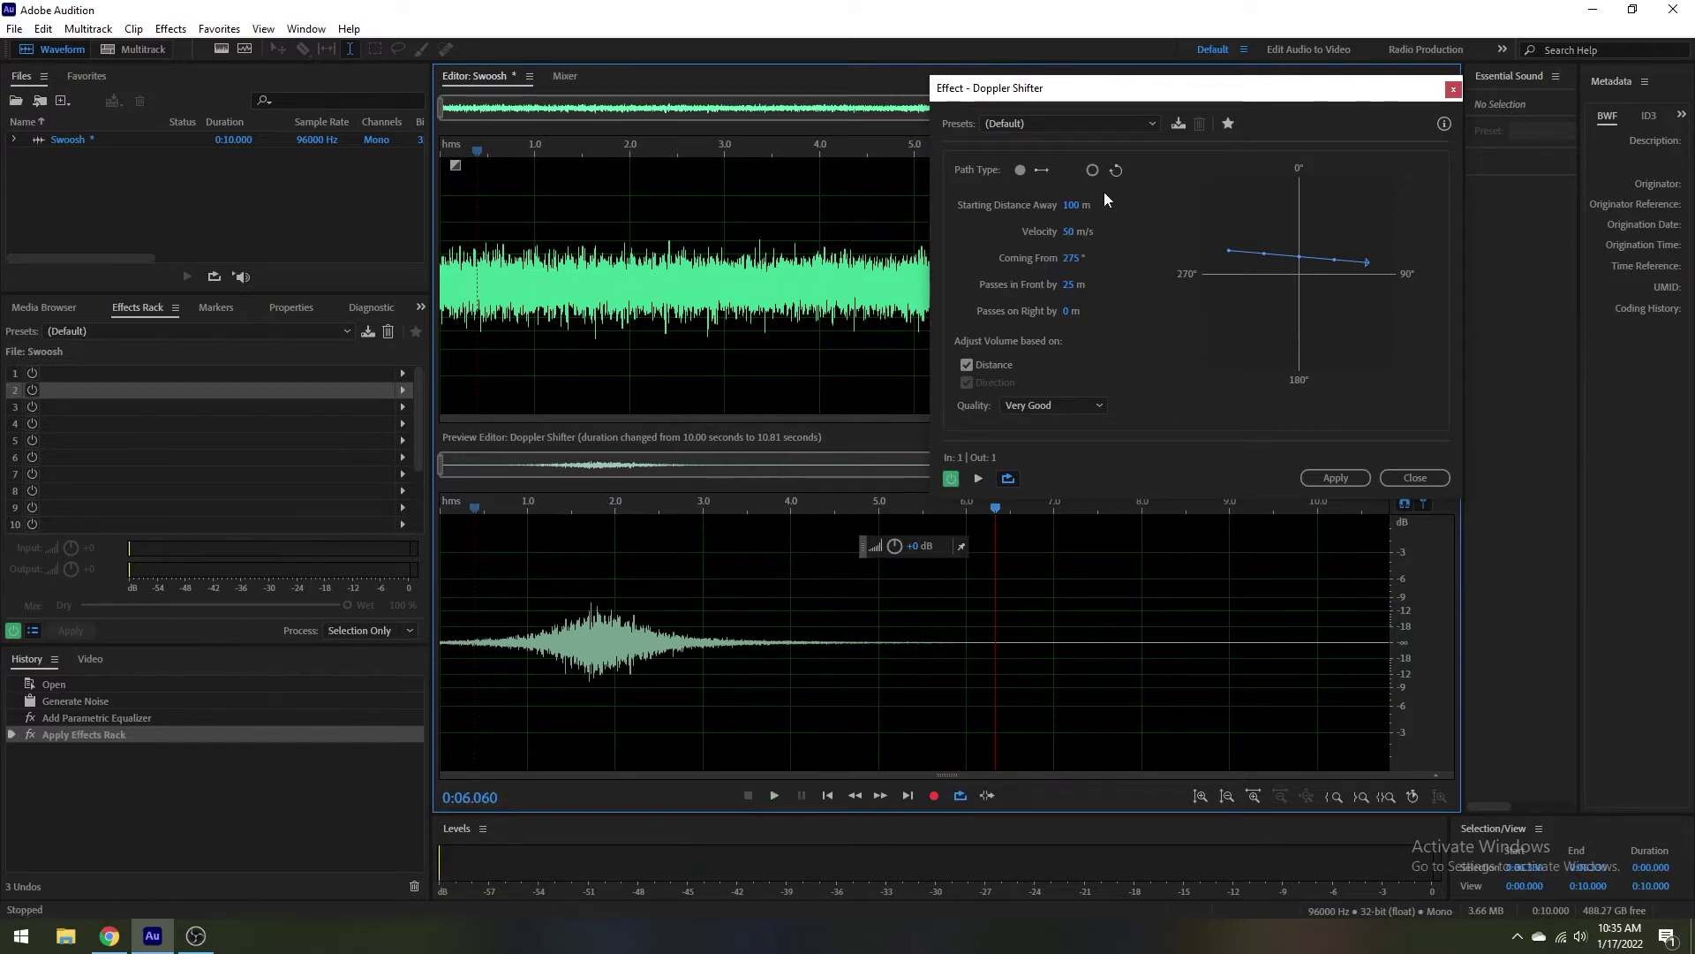
left_click(1080, 203)
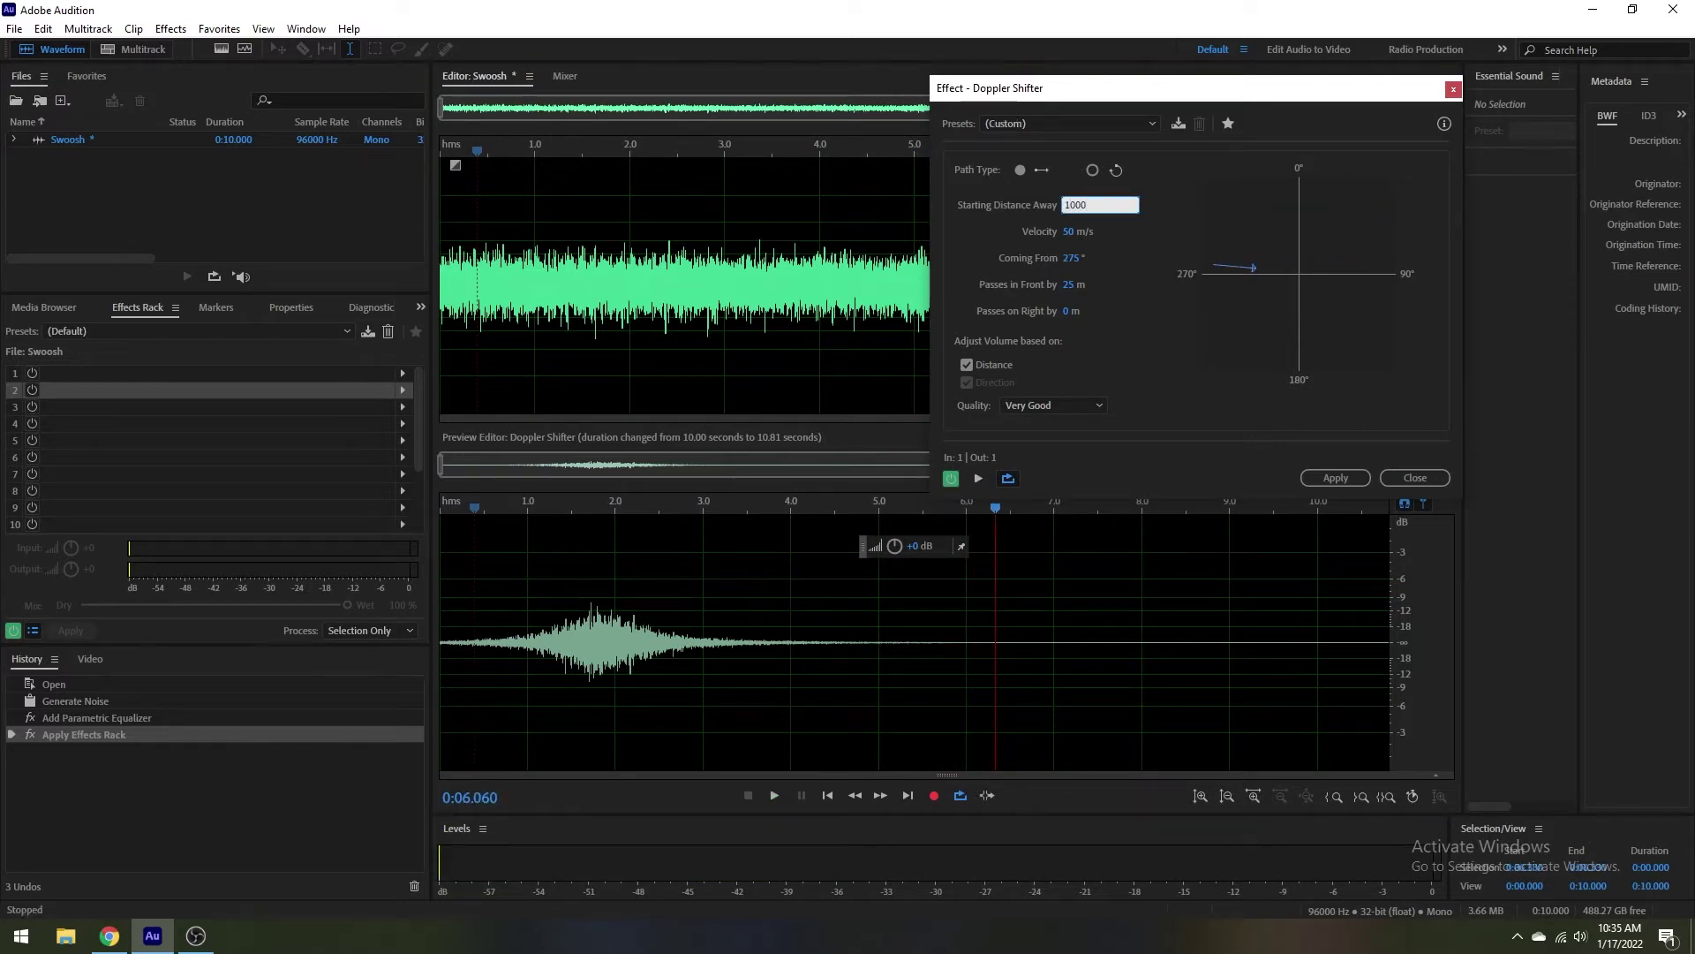
Set the Doppler starting distance to 1000 m, velocity 300 m/s, 5 m in front, and preview
type("1000")
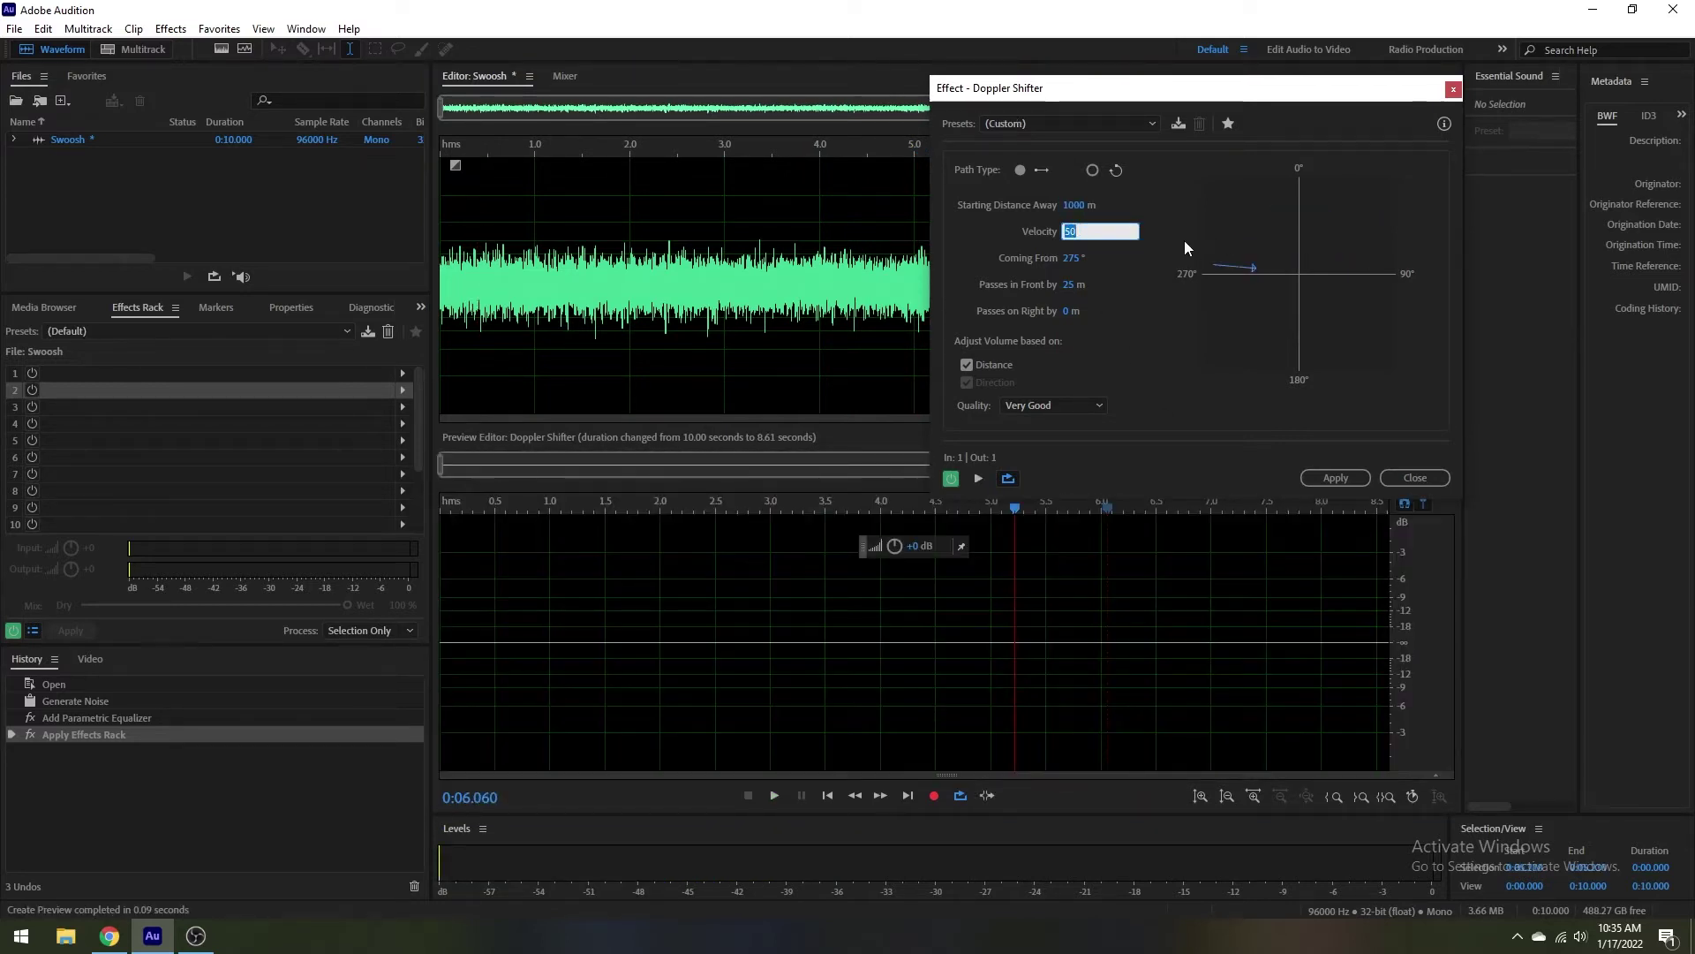
type("200")
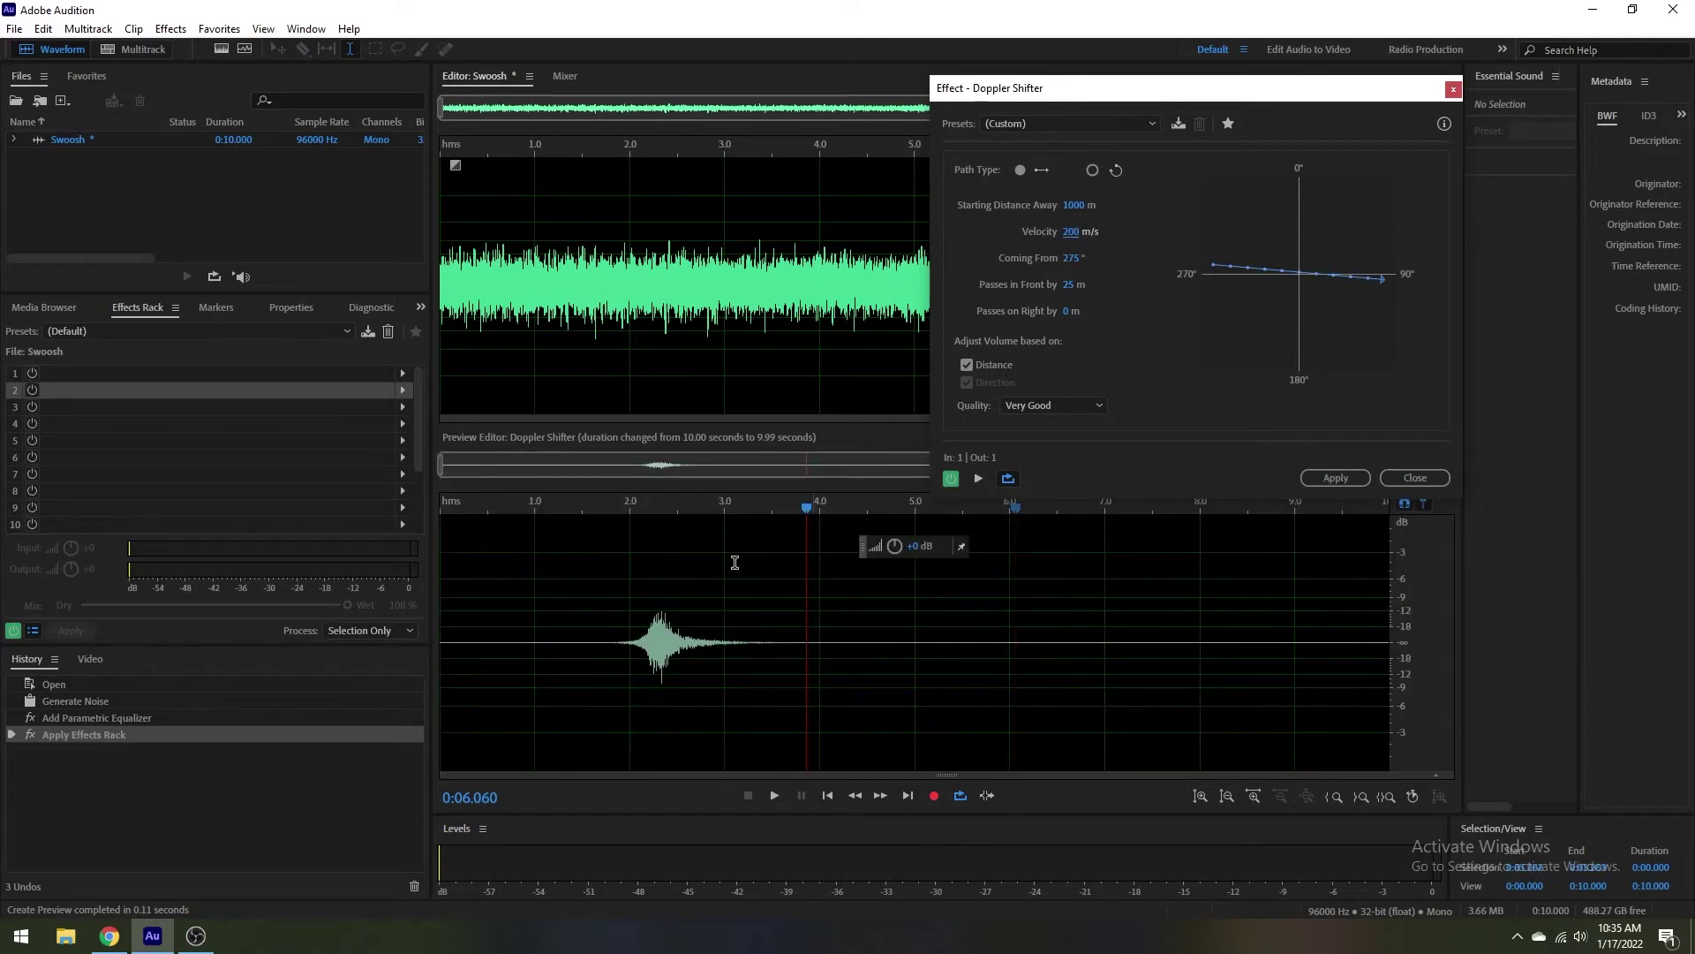
left_click(594, 587)
key("space")
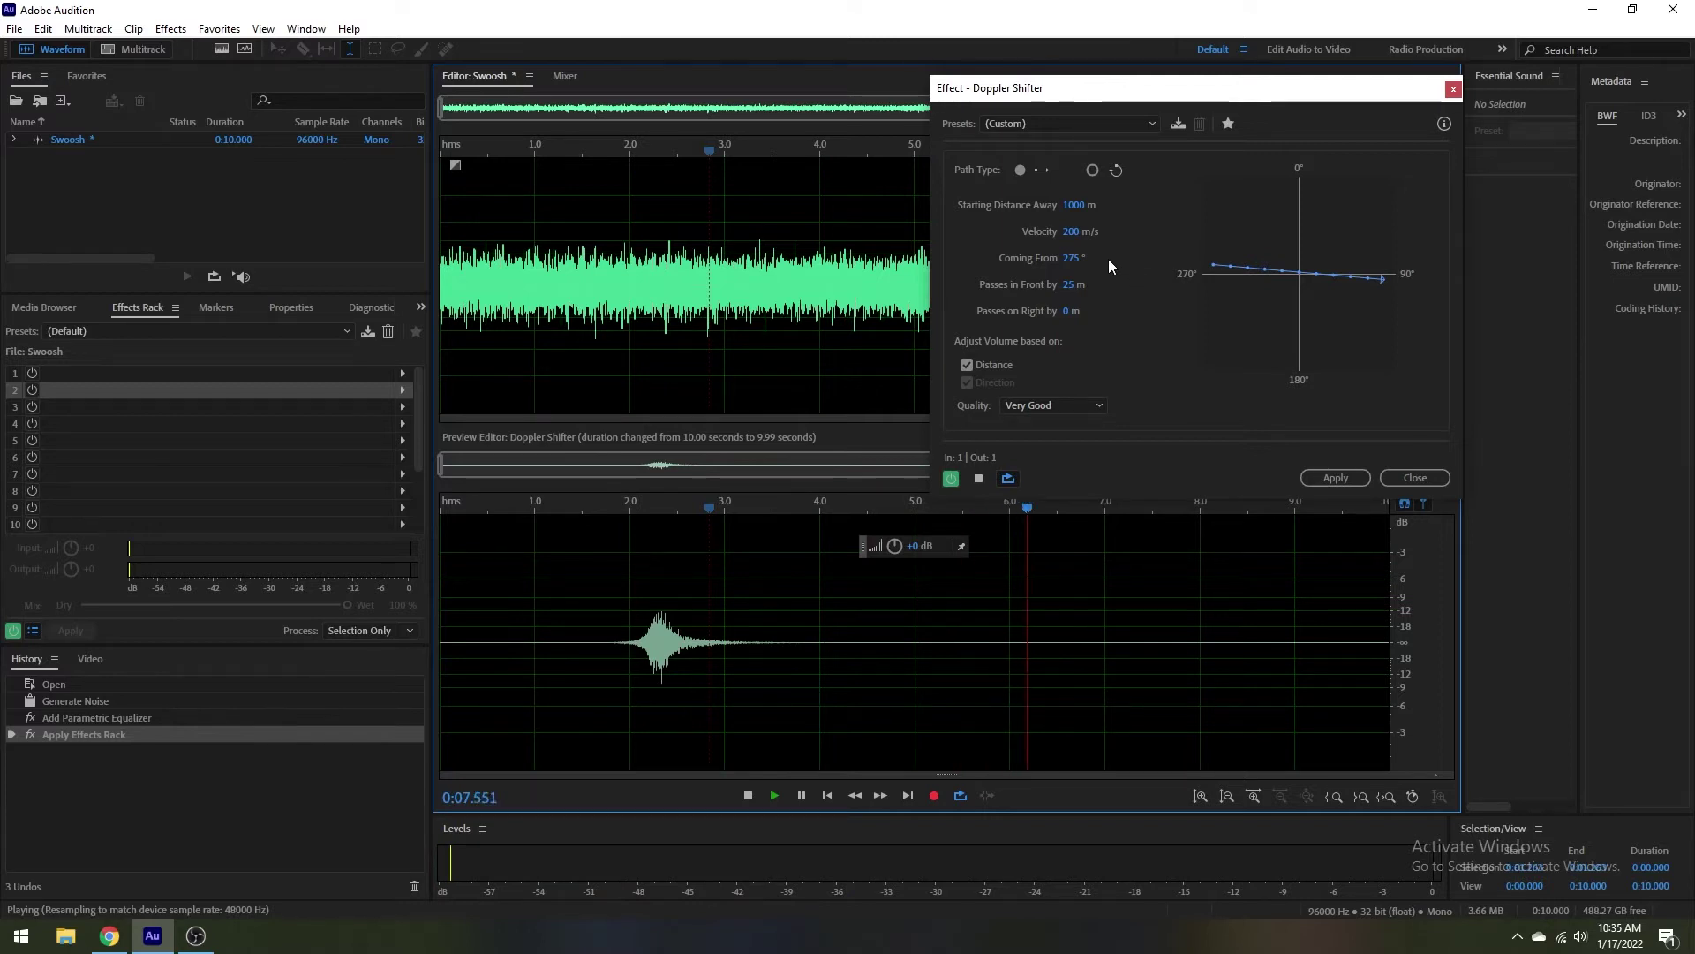
left_click(1074, 230)
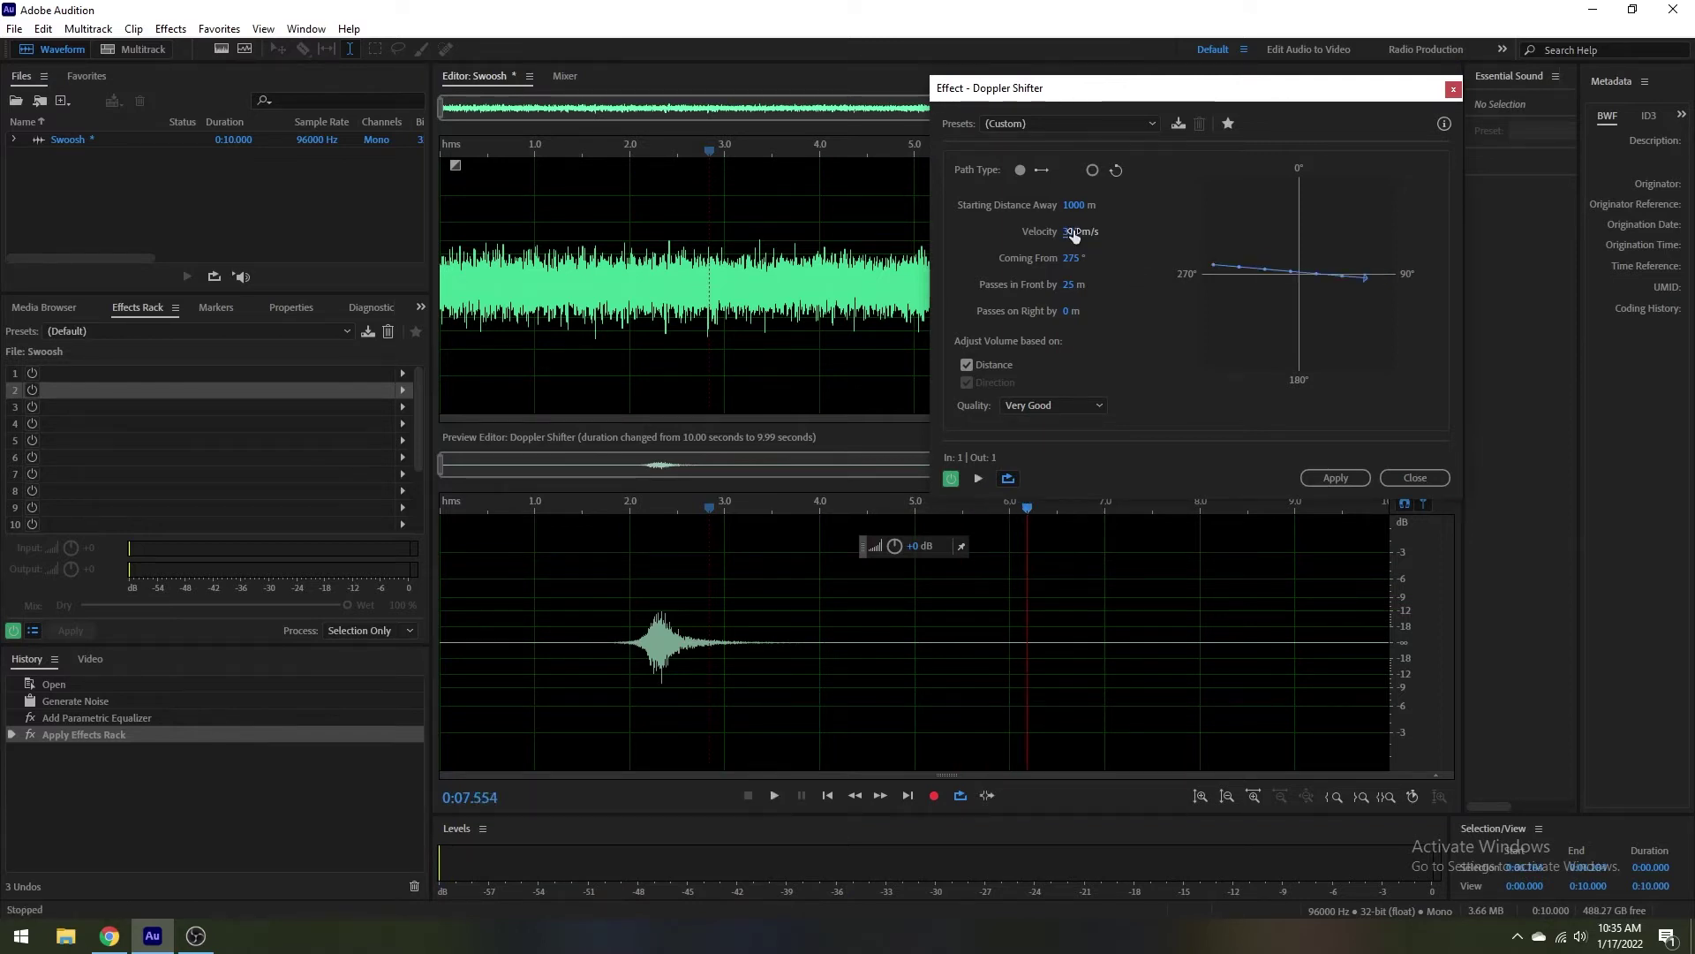
key("Return")
left_click(524, 583)
key("space")
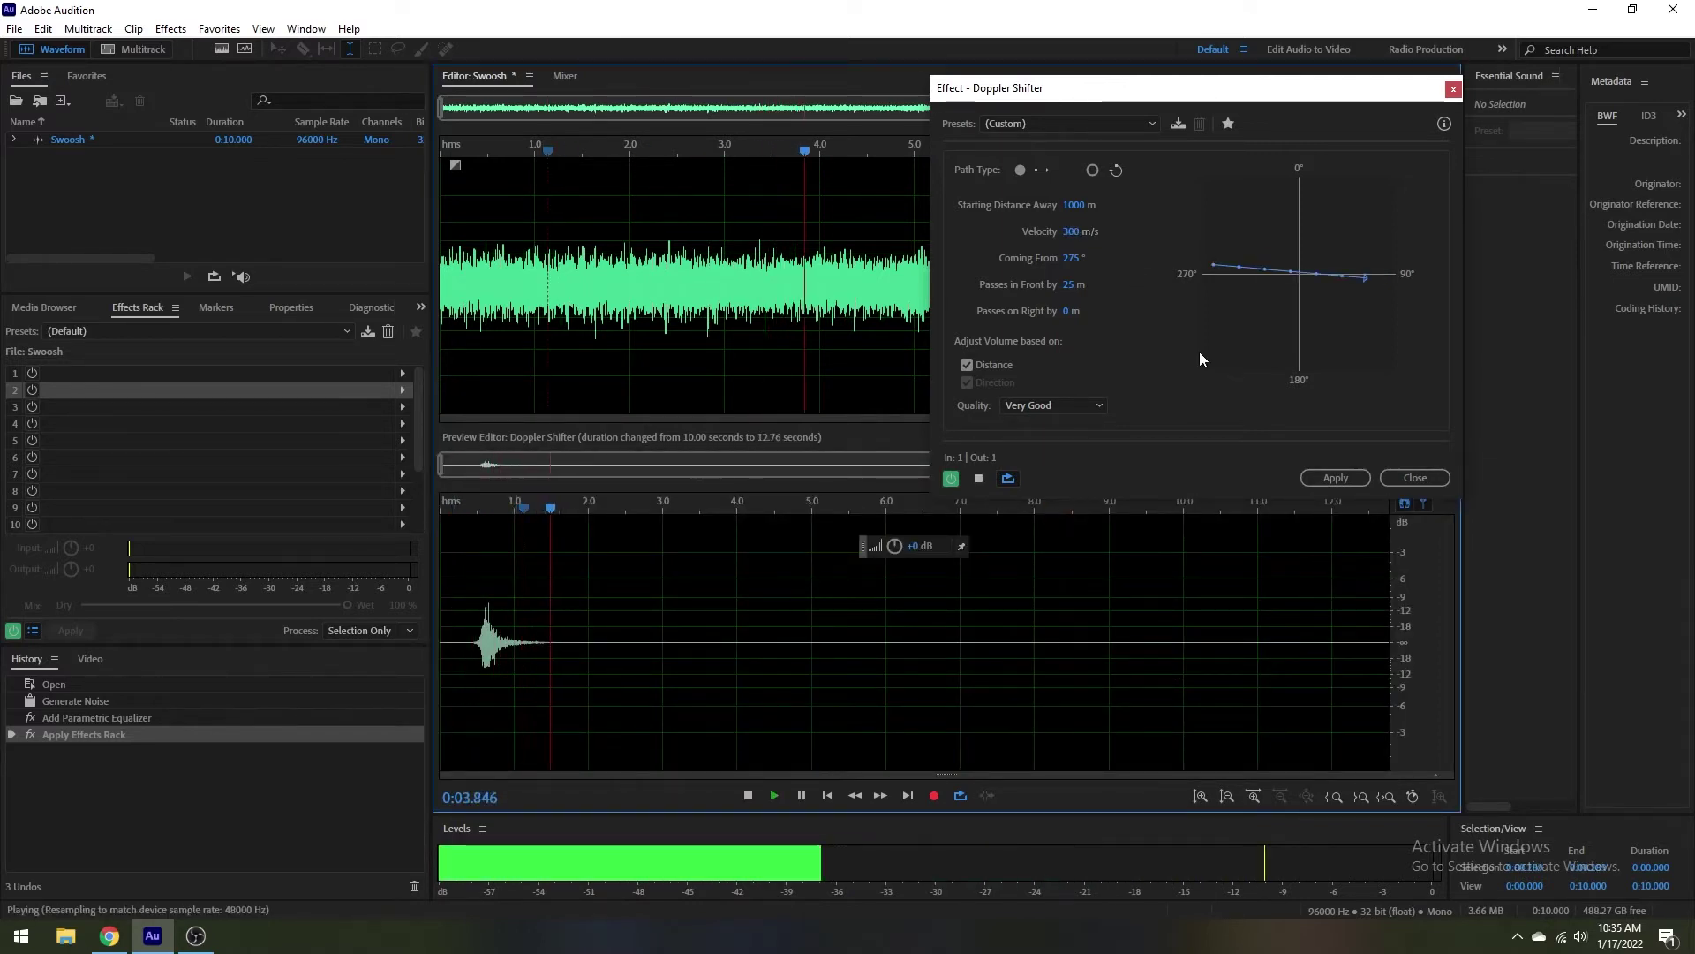
key("space")
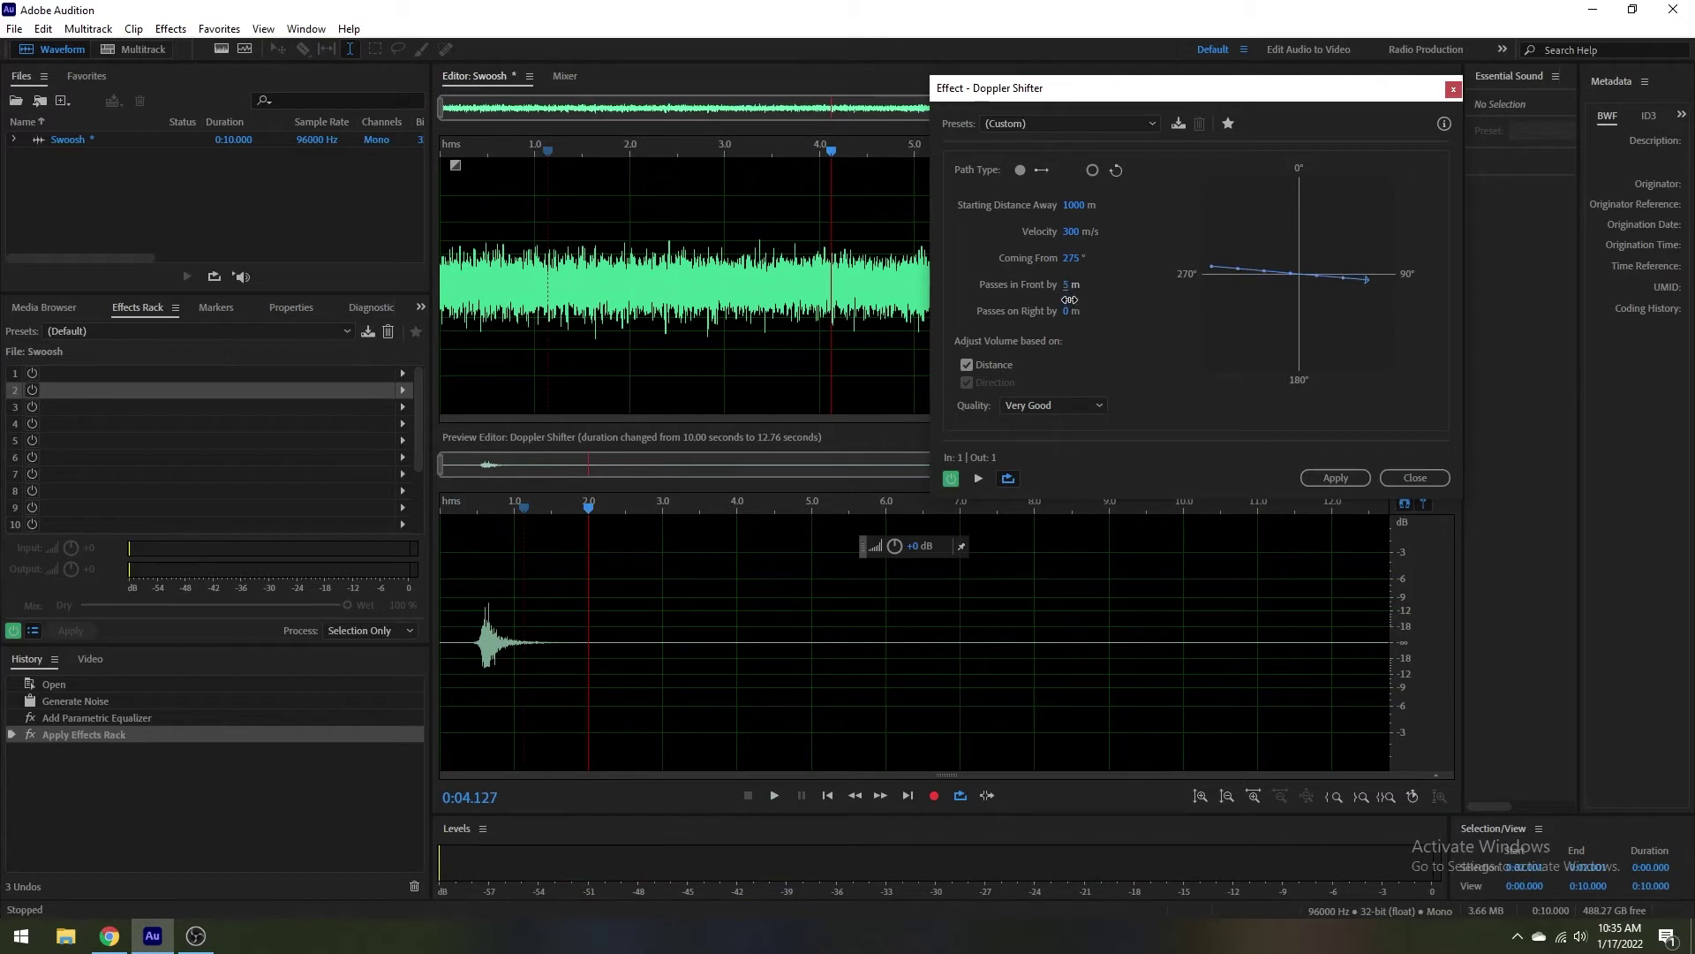
key("space")
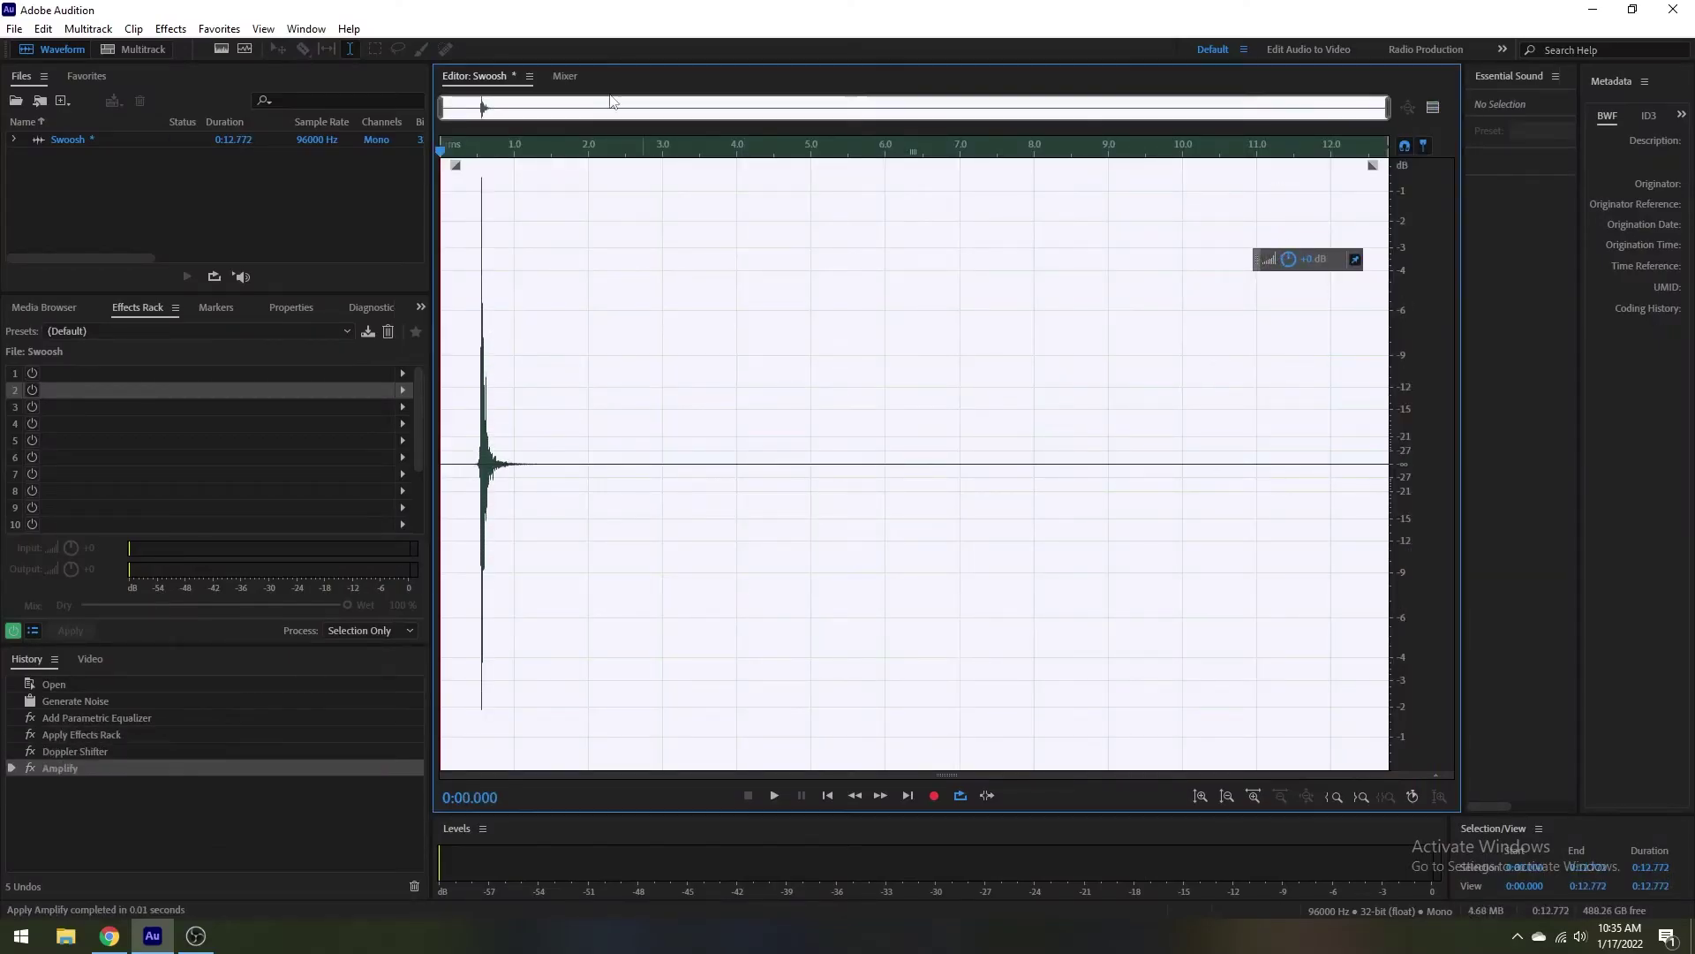
Apply Amplify, then add Studio Reverb to rack slot 2 with Wet at 14.2%
key("space")
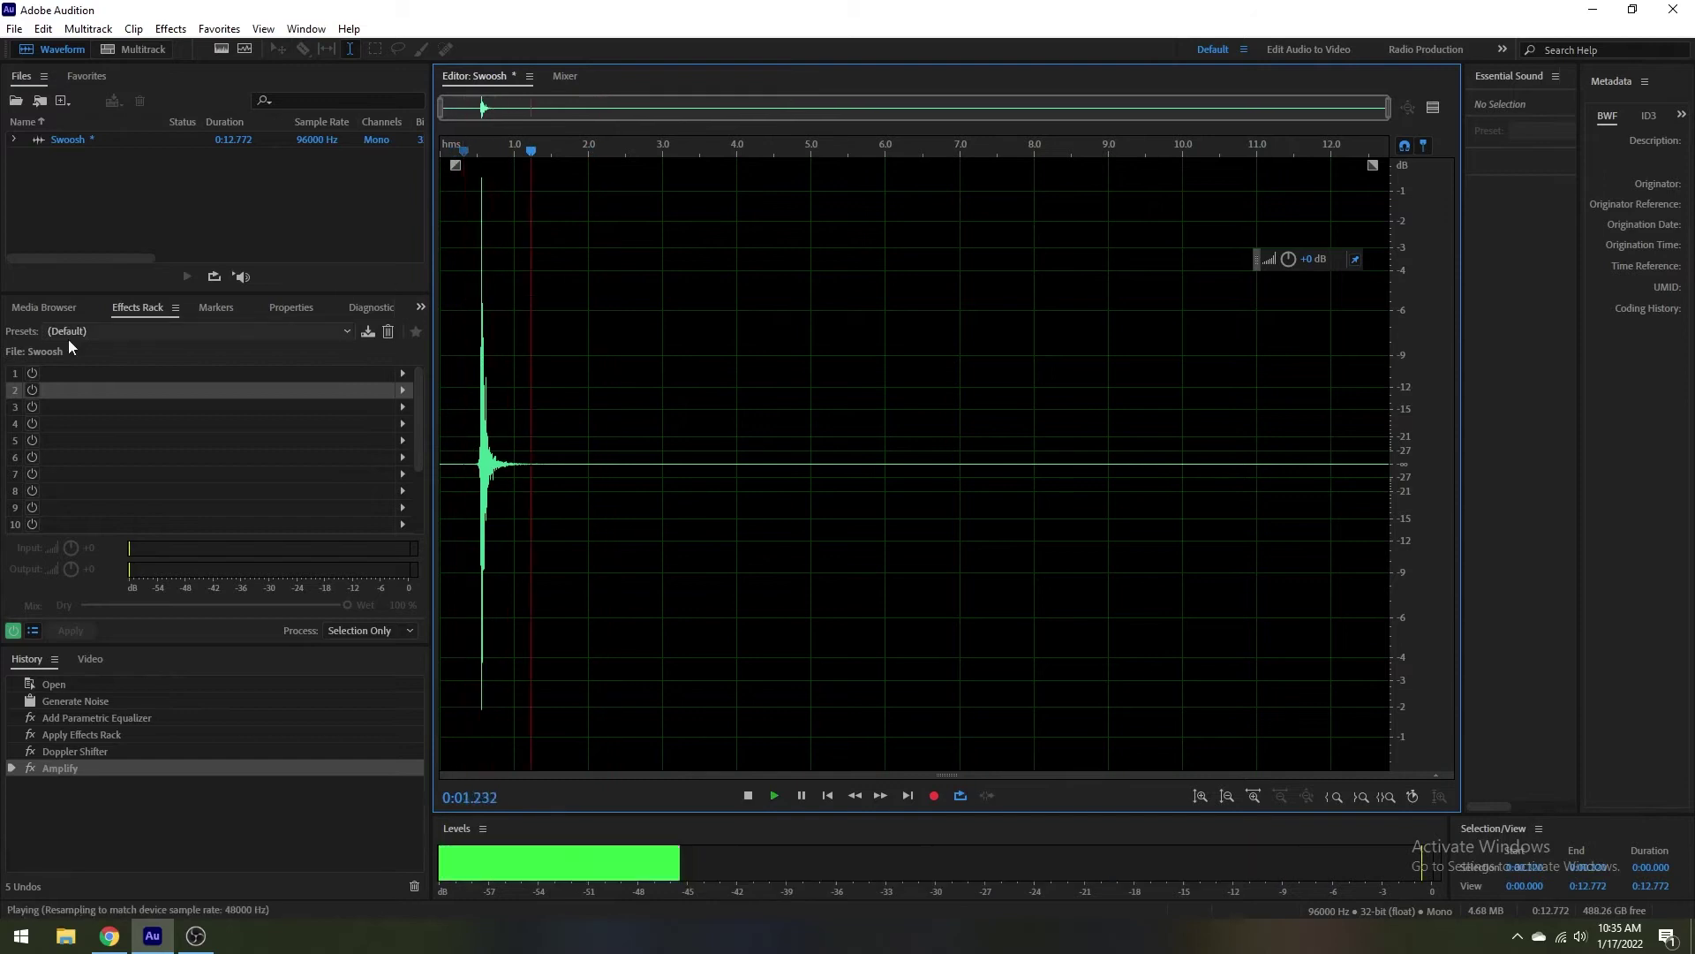
left_click(270, 139)
left_click(403, 389)
mouse_move(459, 554)
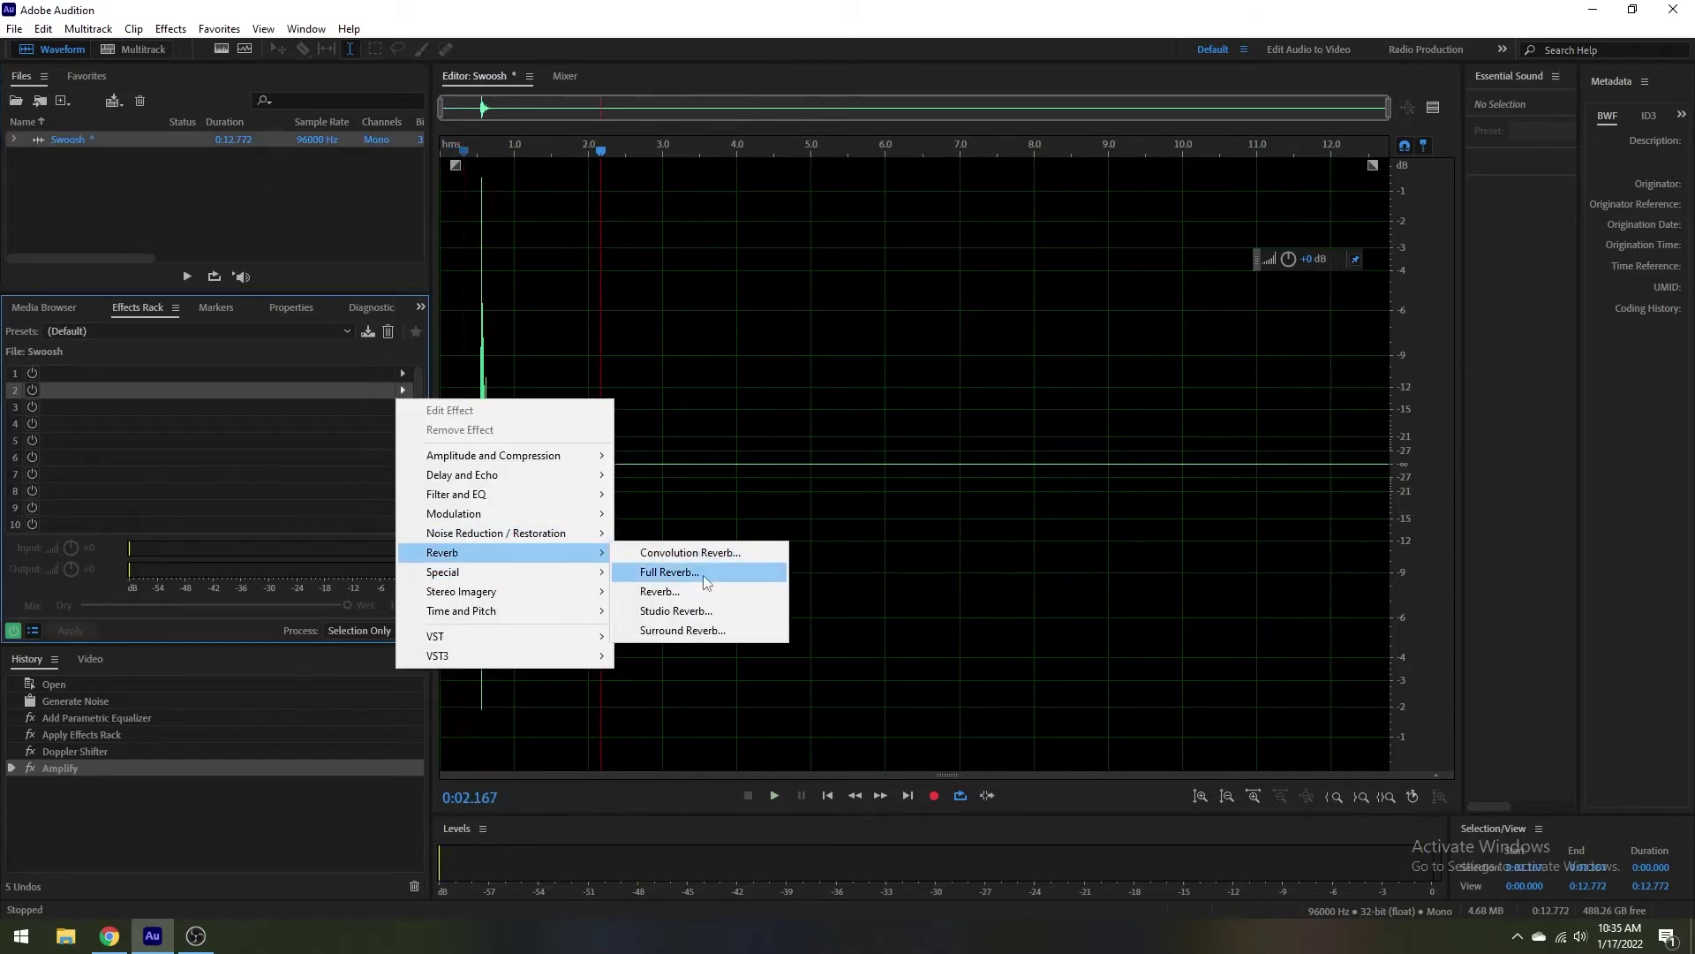
left_click(703, 611)
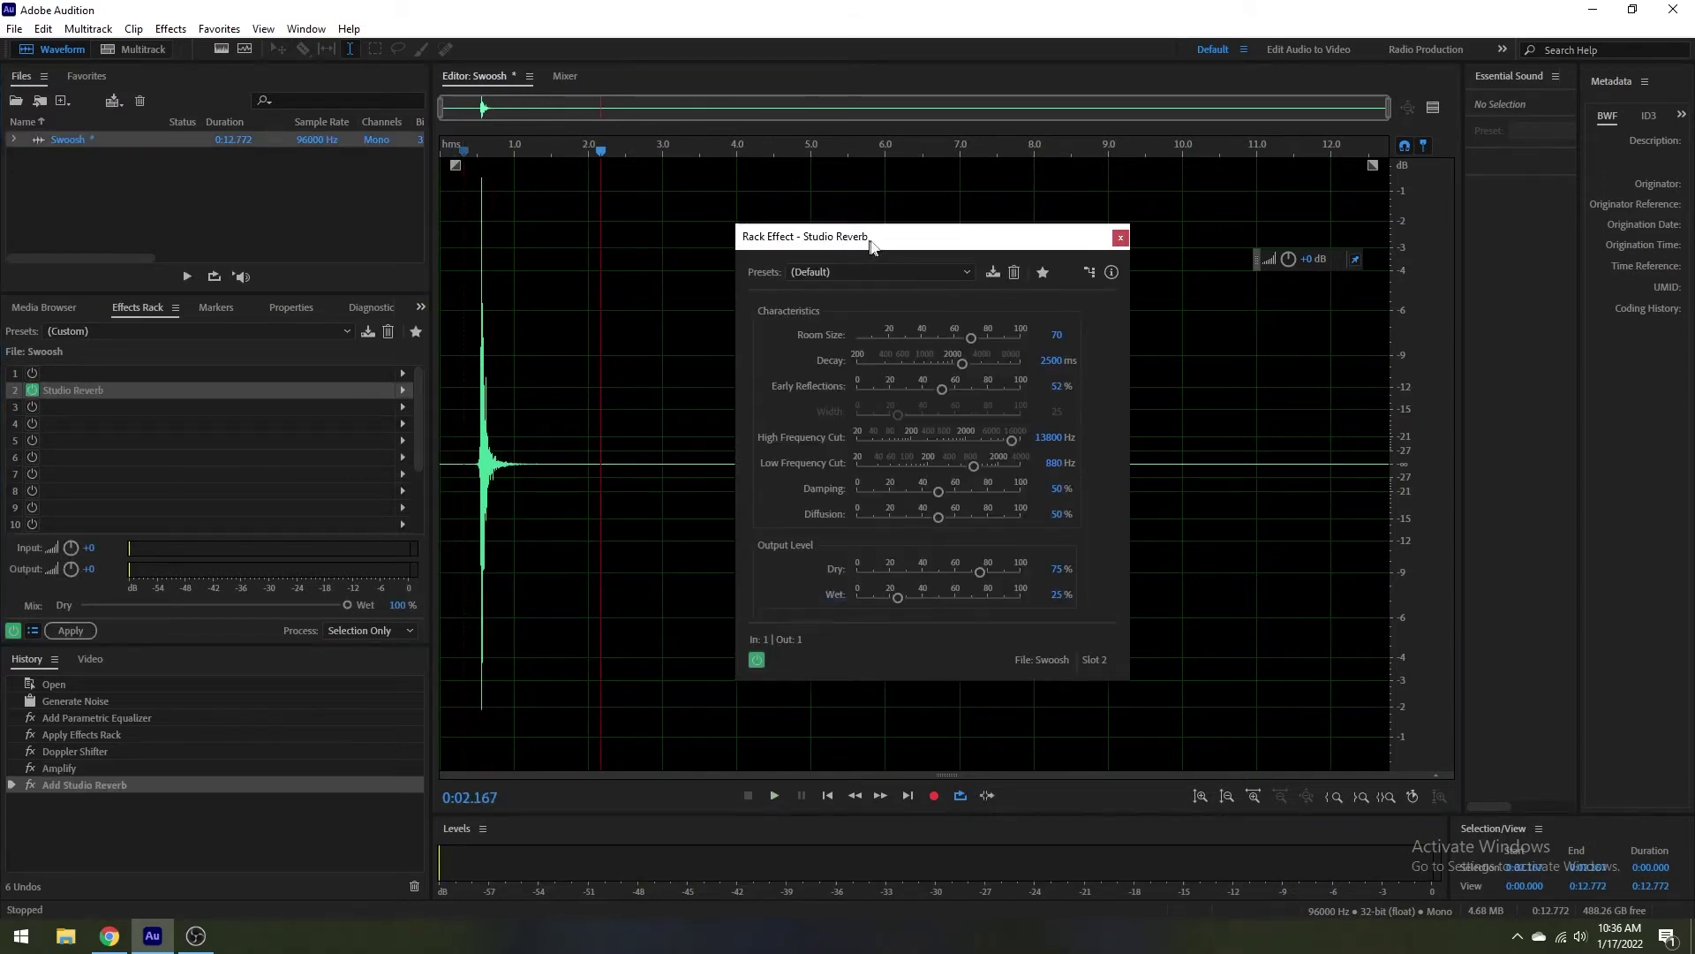
left_click(478, 272)
key("space")
left_click_drag(976, 596, 957, 596)
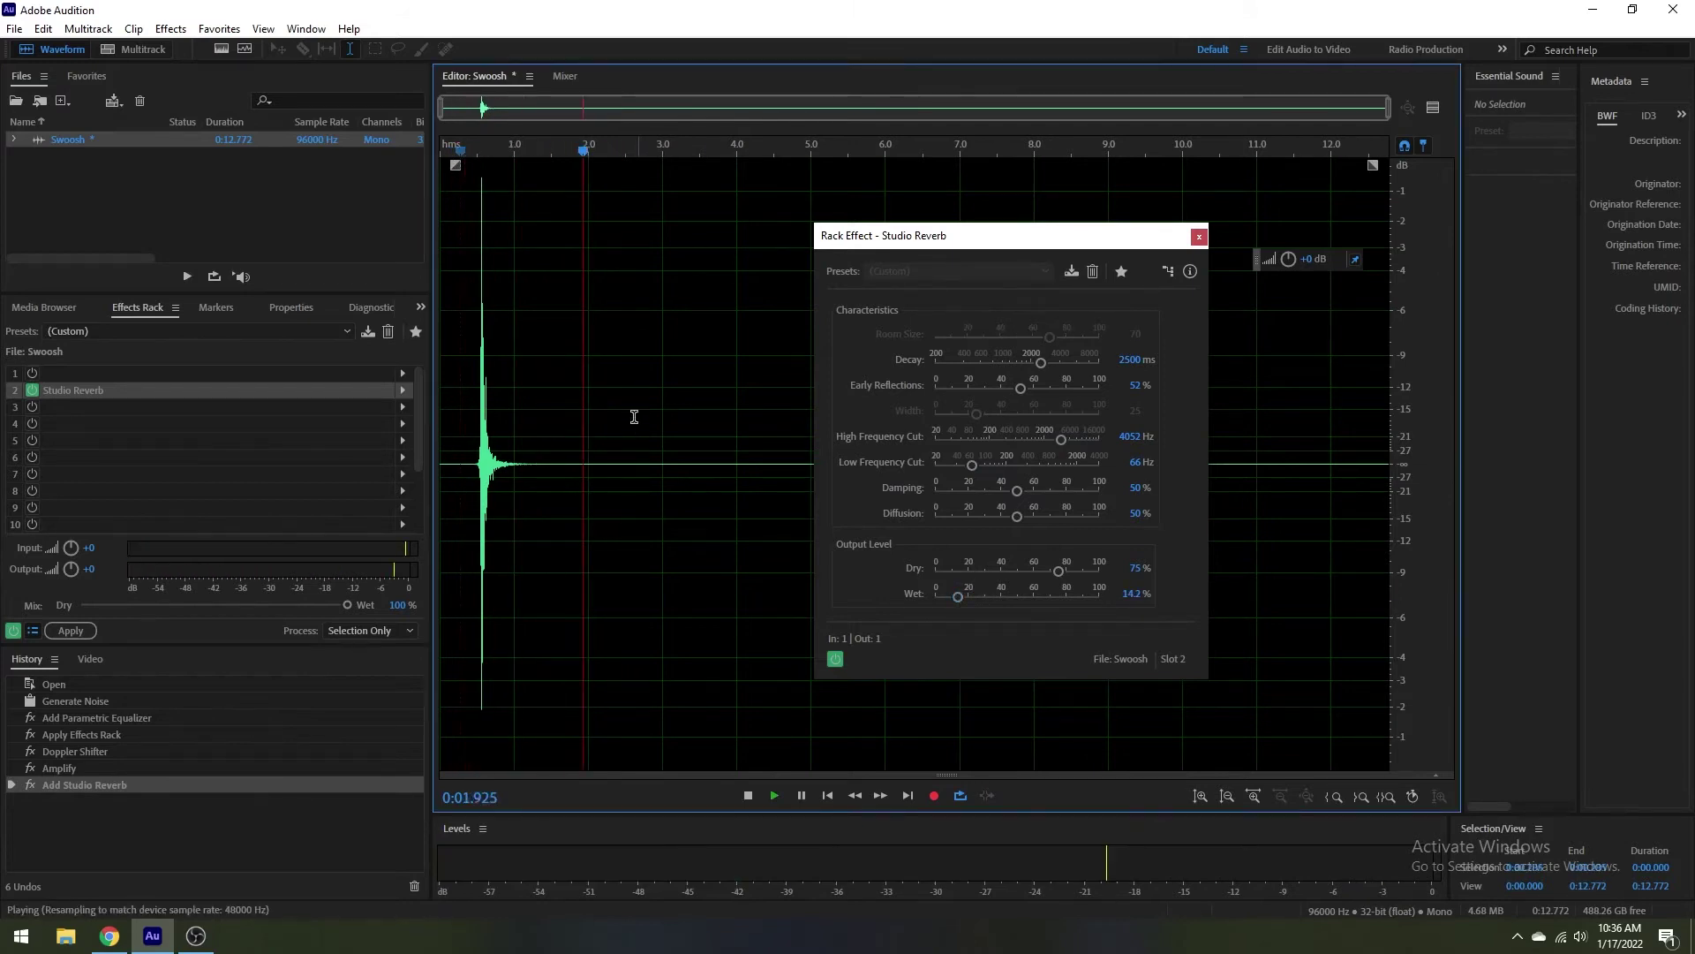
Delete the audio after 2 seconds and close the Studio Reverb settings
key("shift+End")
key("Delete")
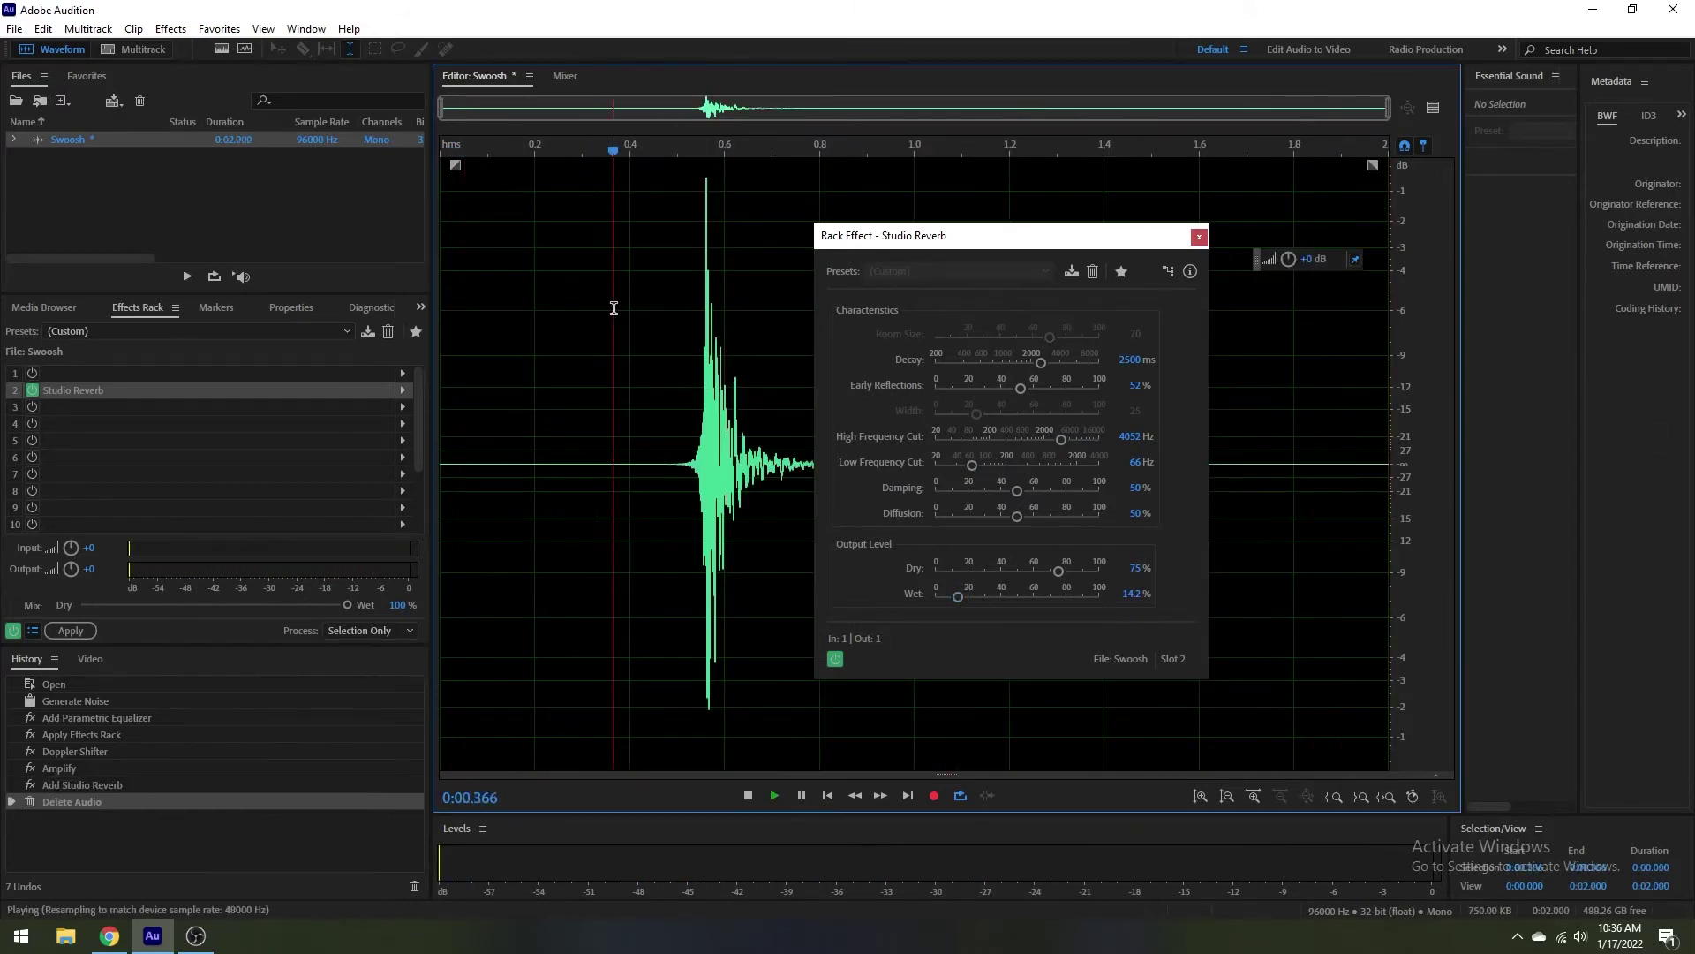
left_click(715, 321)
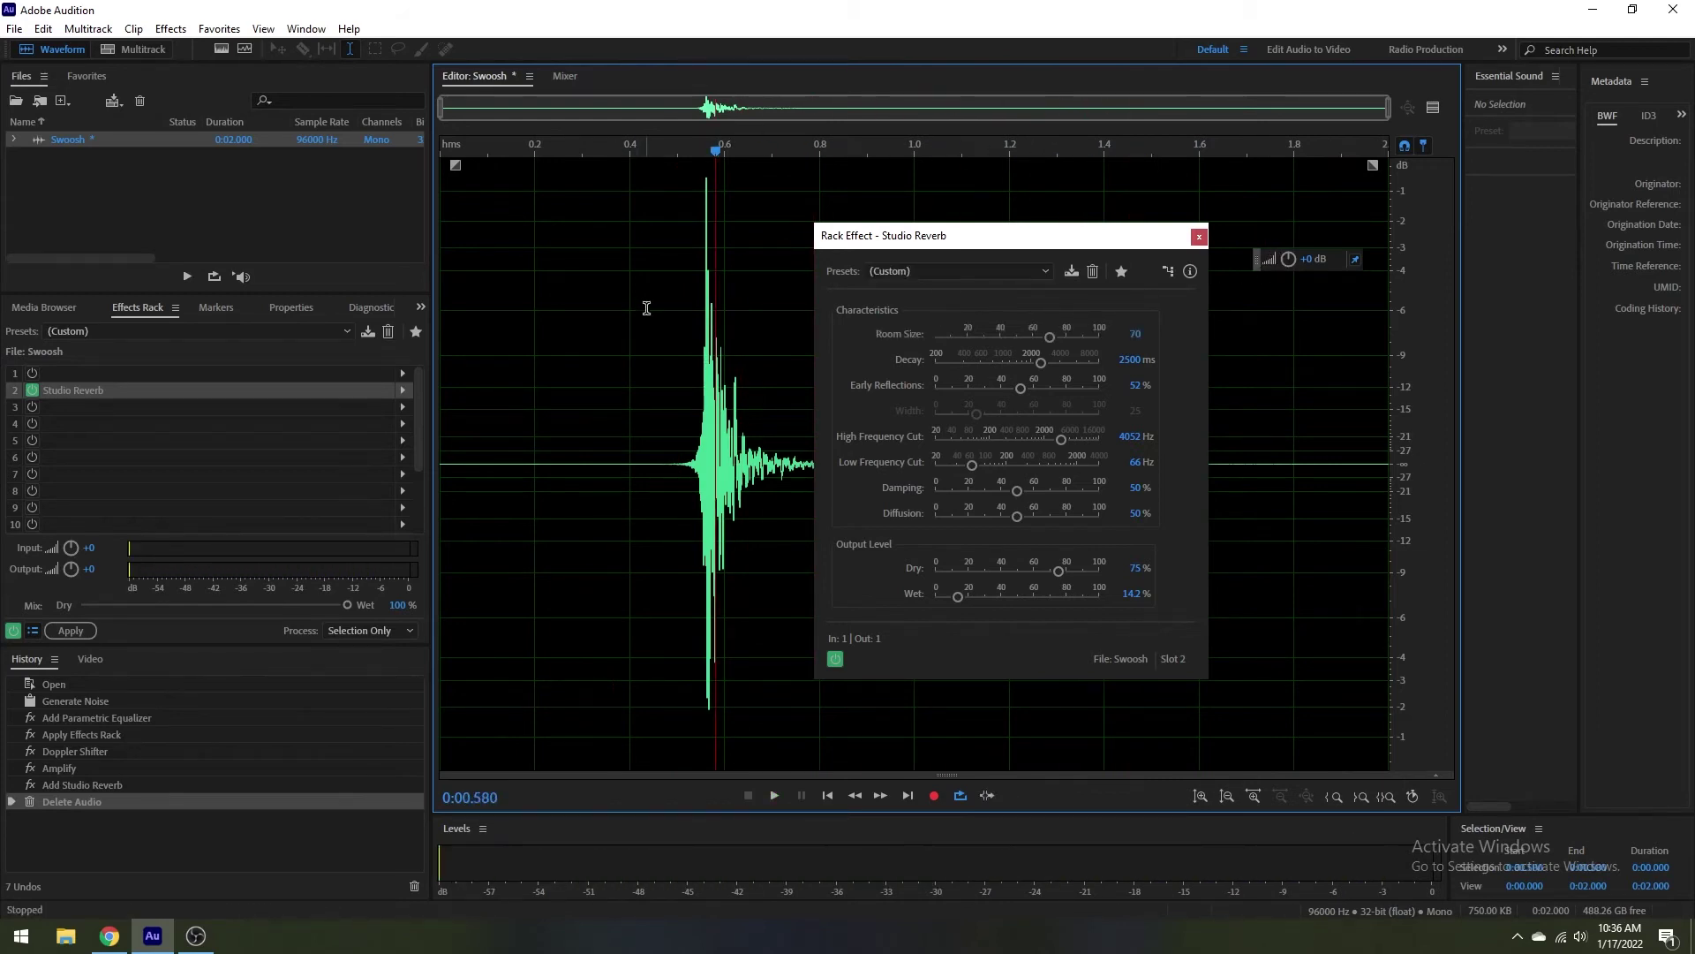
key("space")
left_click(1199, 236)
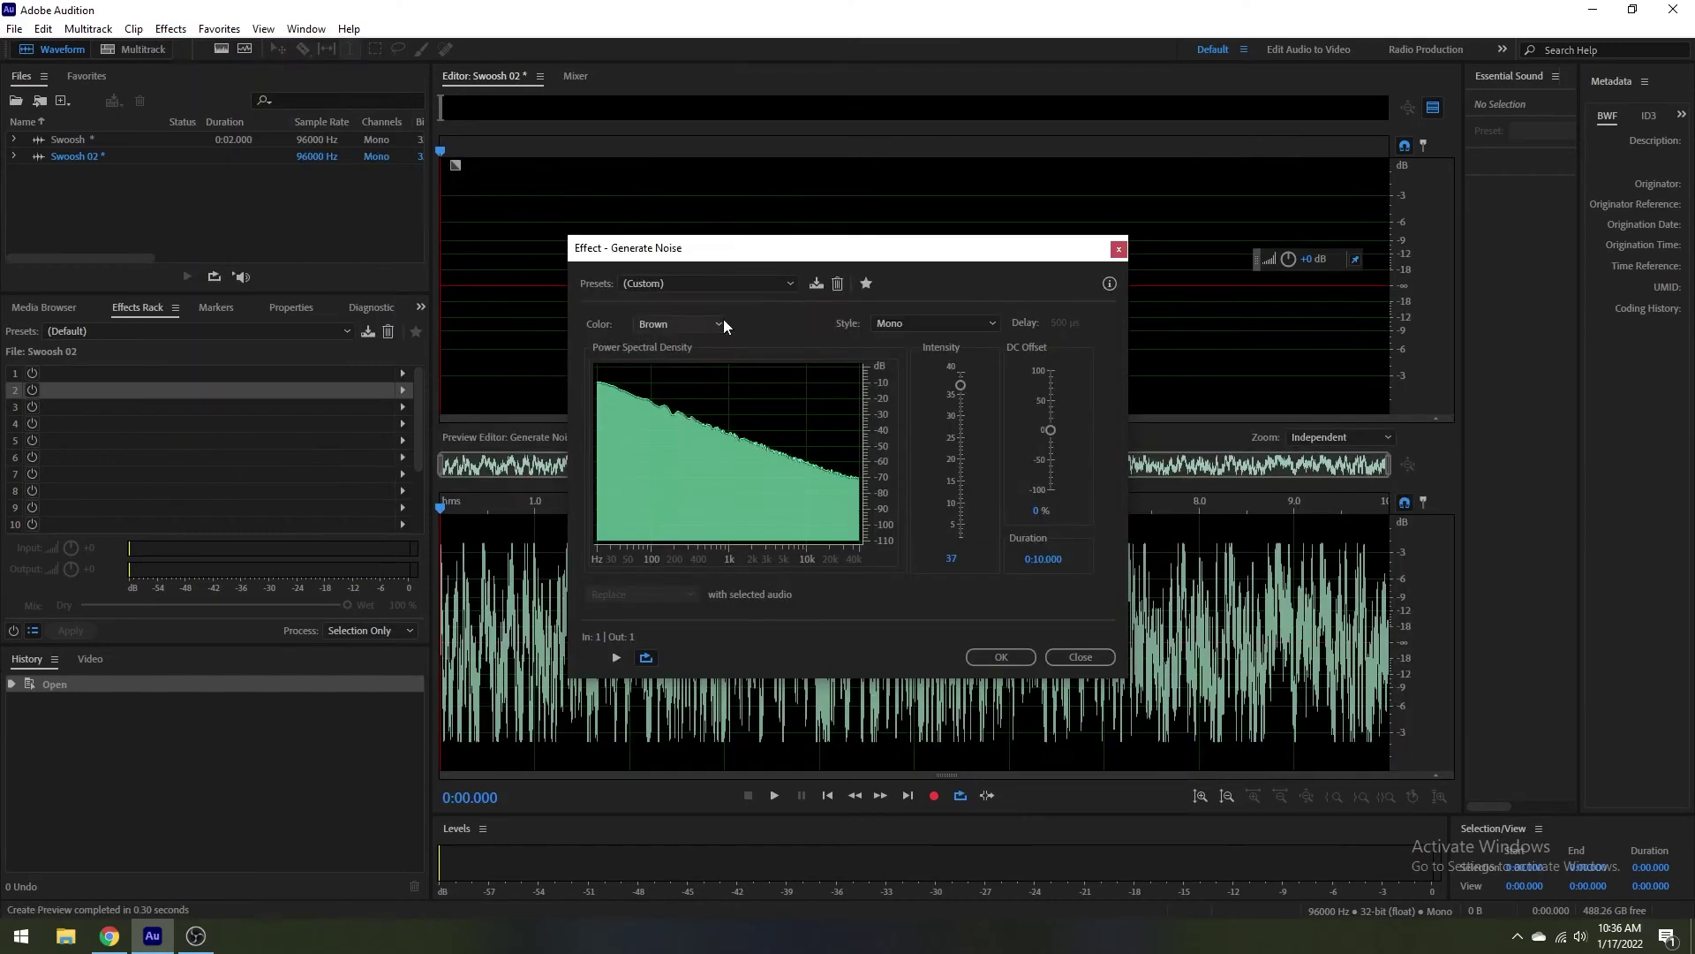
Generate brown noise into Swoosh 02 and add a Parametric Equalizer to the rack
left_click(991, 654)
left_click(404, 395)
left_click(764, 584)
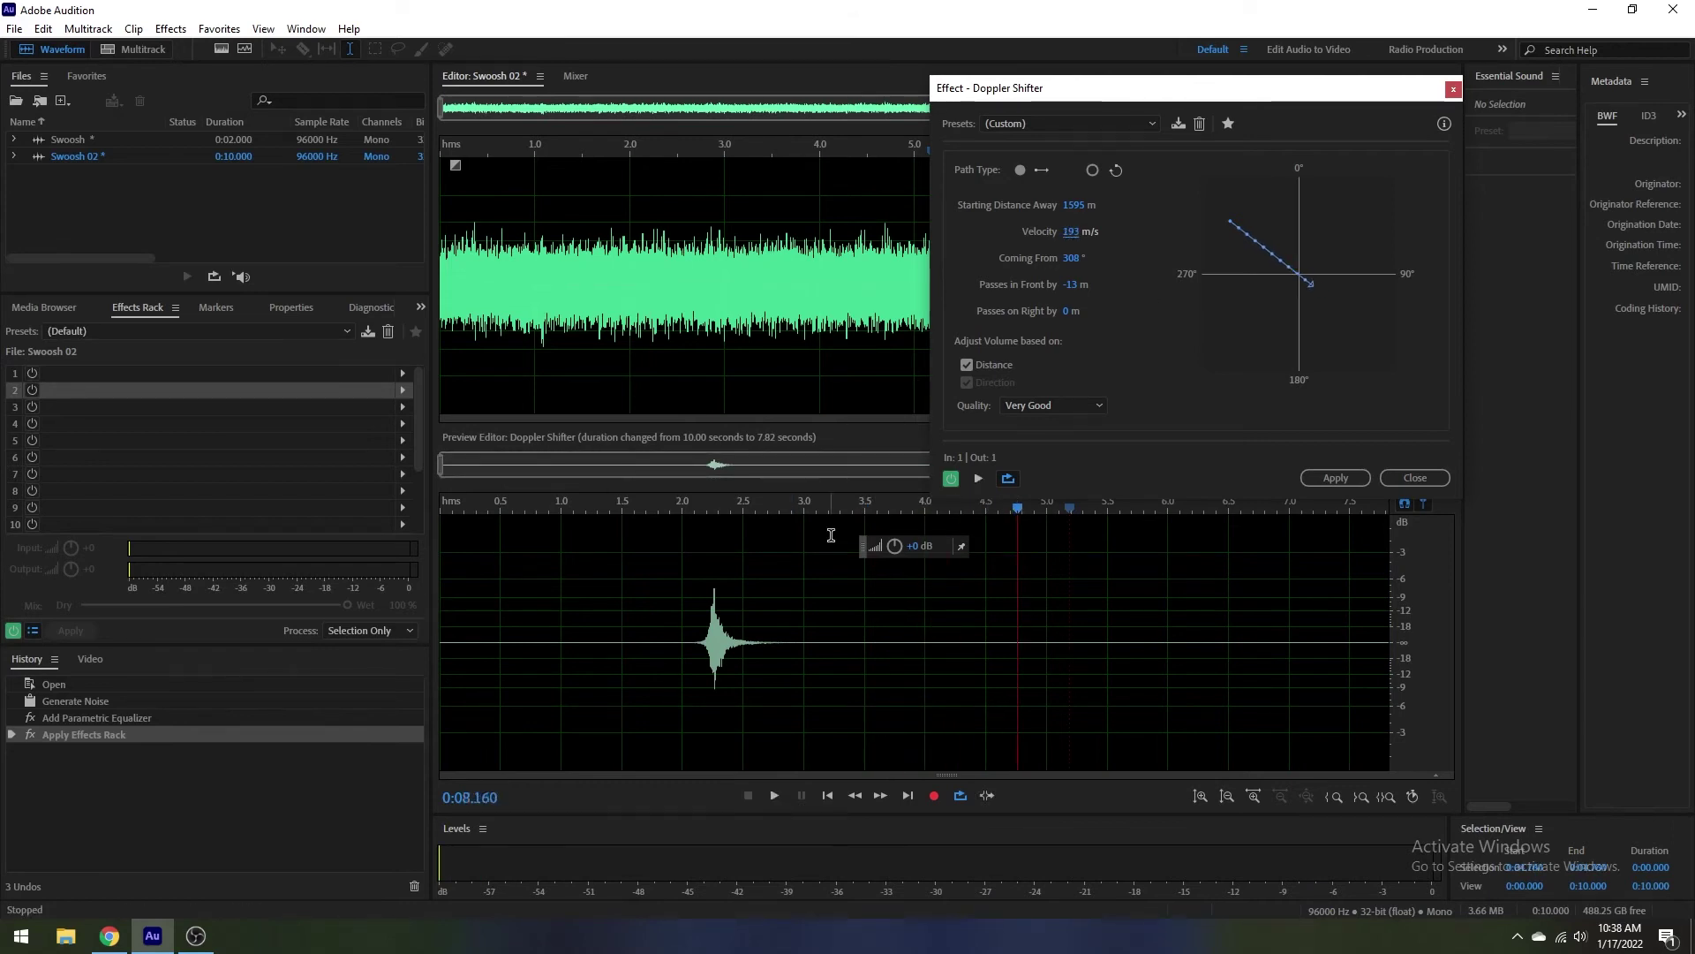
Apply the Doppler Shifter (1595 m, 193 m/s) and select the leading silence
key("Return")
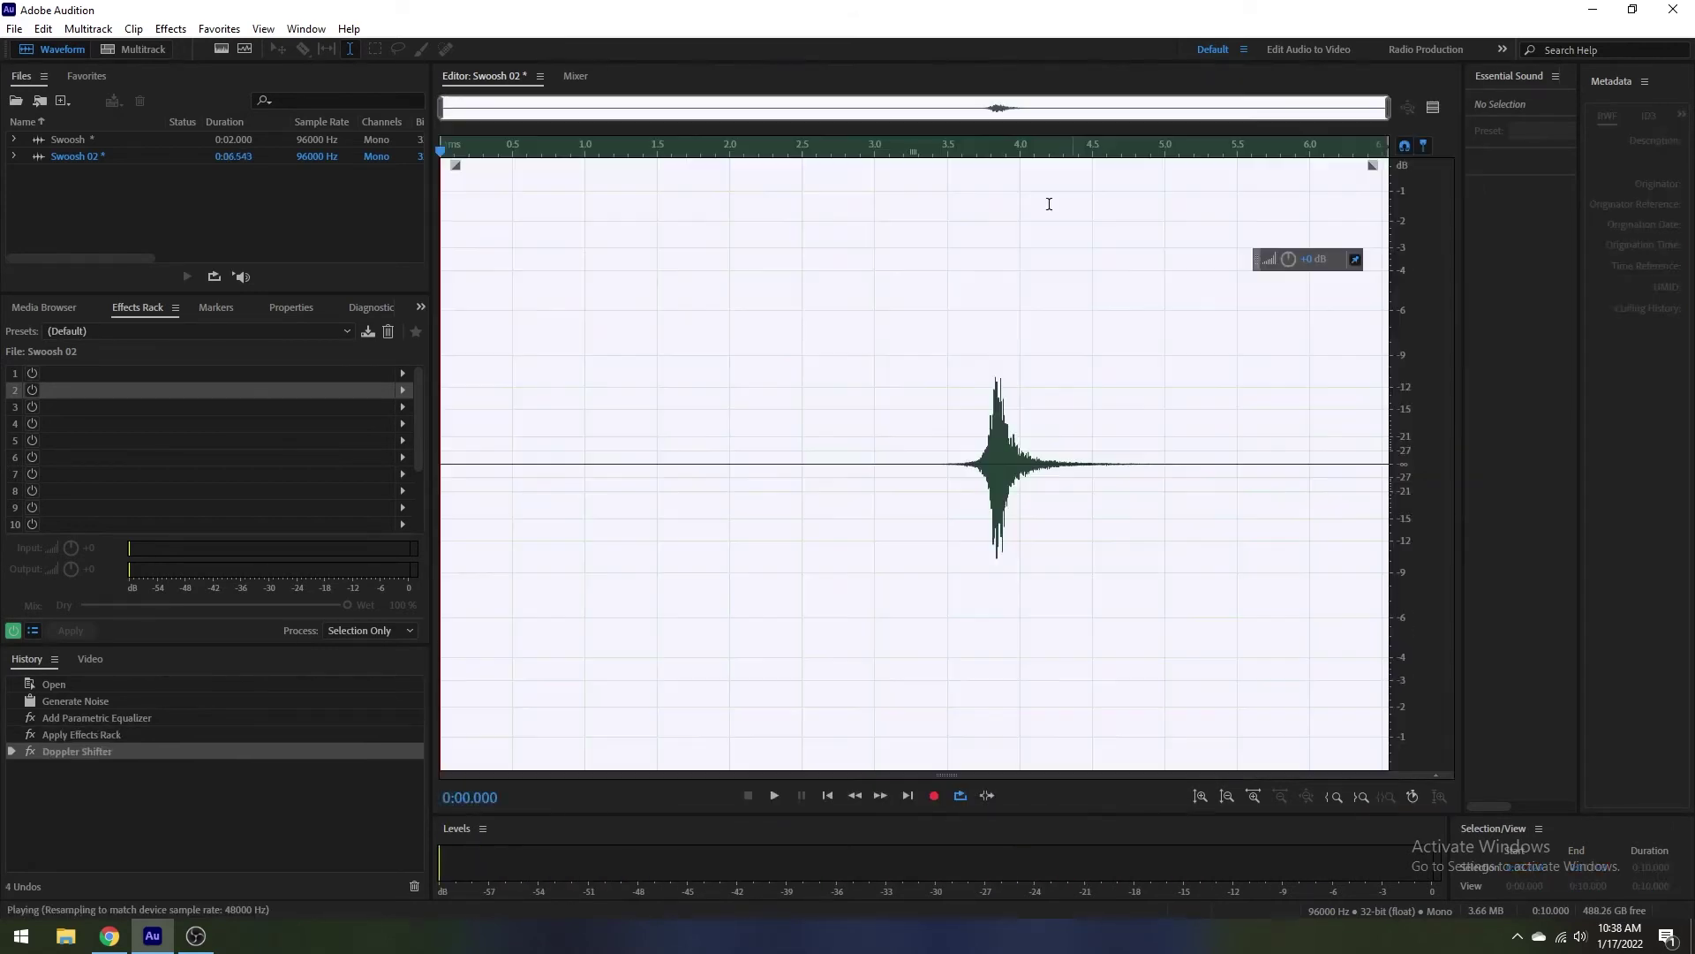
left_click_drag(936, 415, 303, 330)
Delete the leading silence and add Studio Reverb to rack slot 2
key("Delete")
left_click(402, 389)
mouse_move(580, 552)
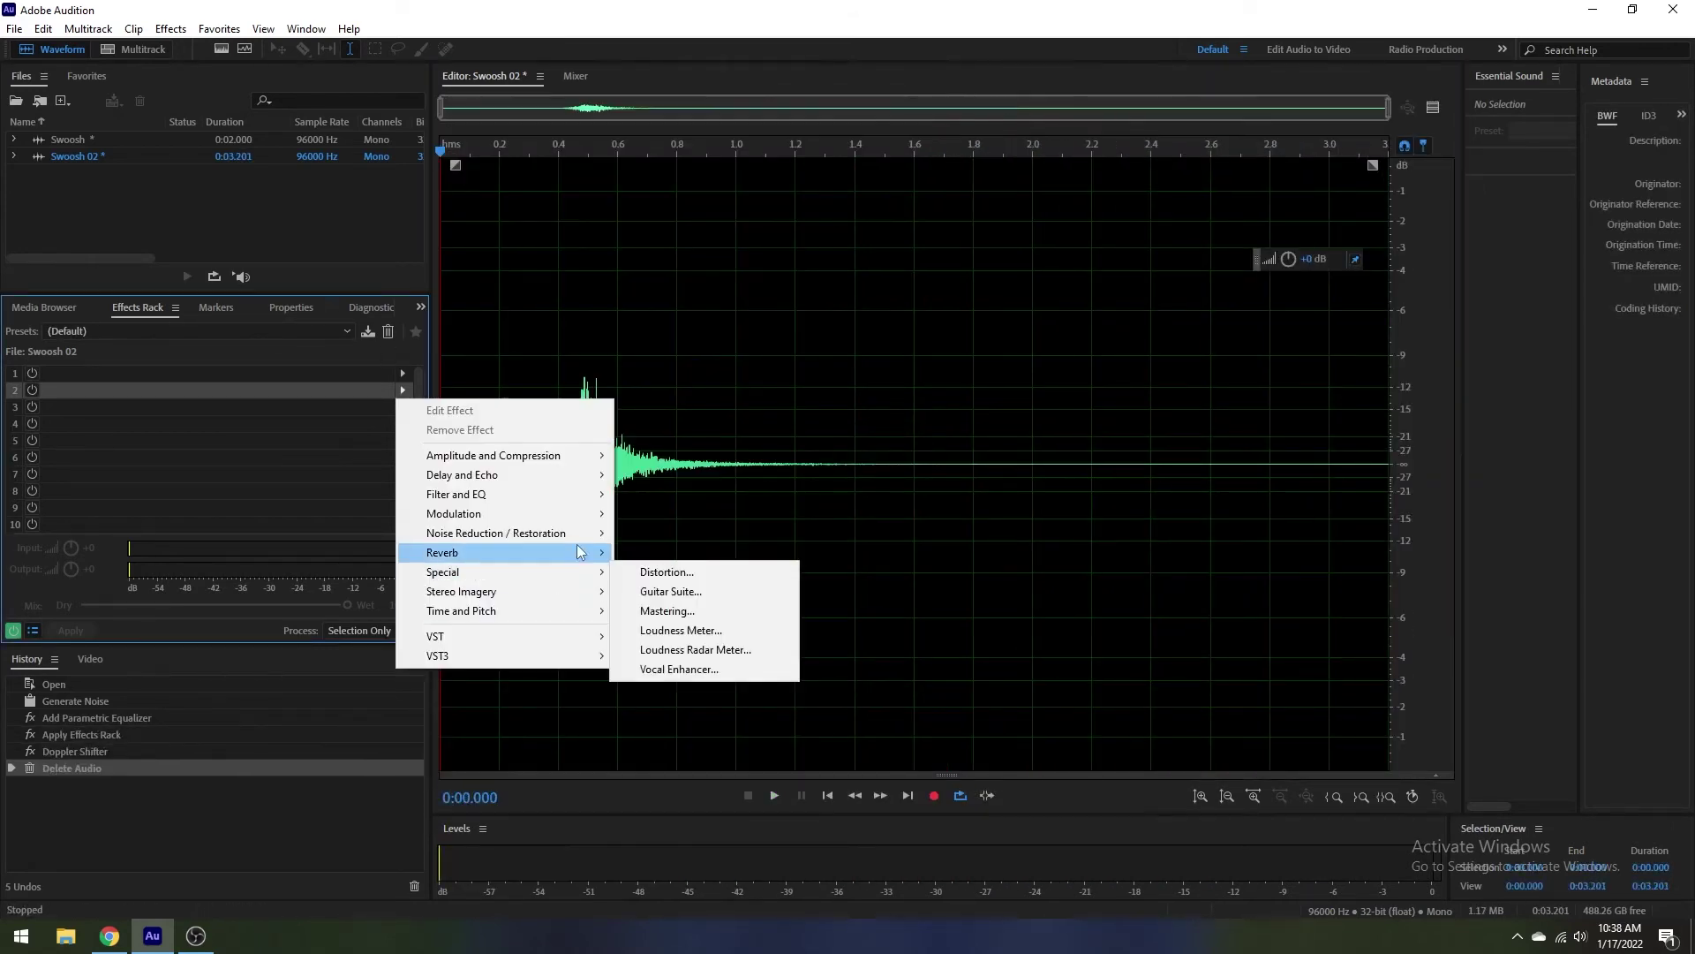
left_click(671, 591)
key("space")
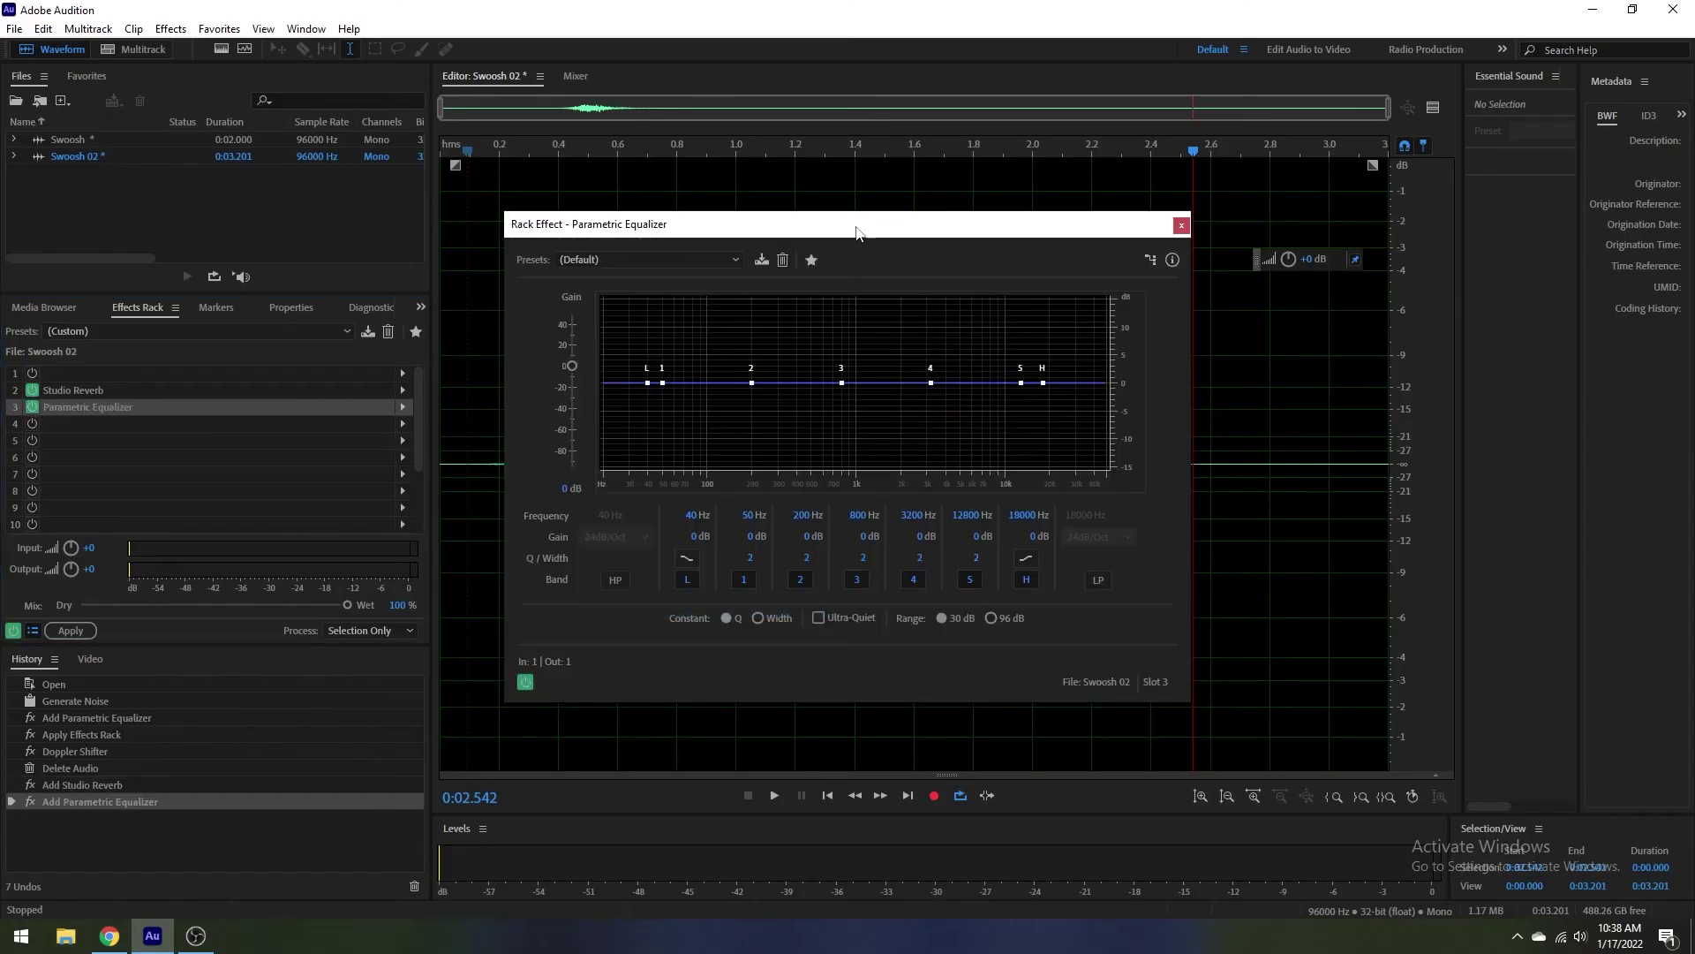
Cut EQ band 4 to −6.6 dB near 10 kHz and apply the reverb and EQ
left_click_drag(853, 223, 1203, 160)
key("space")
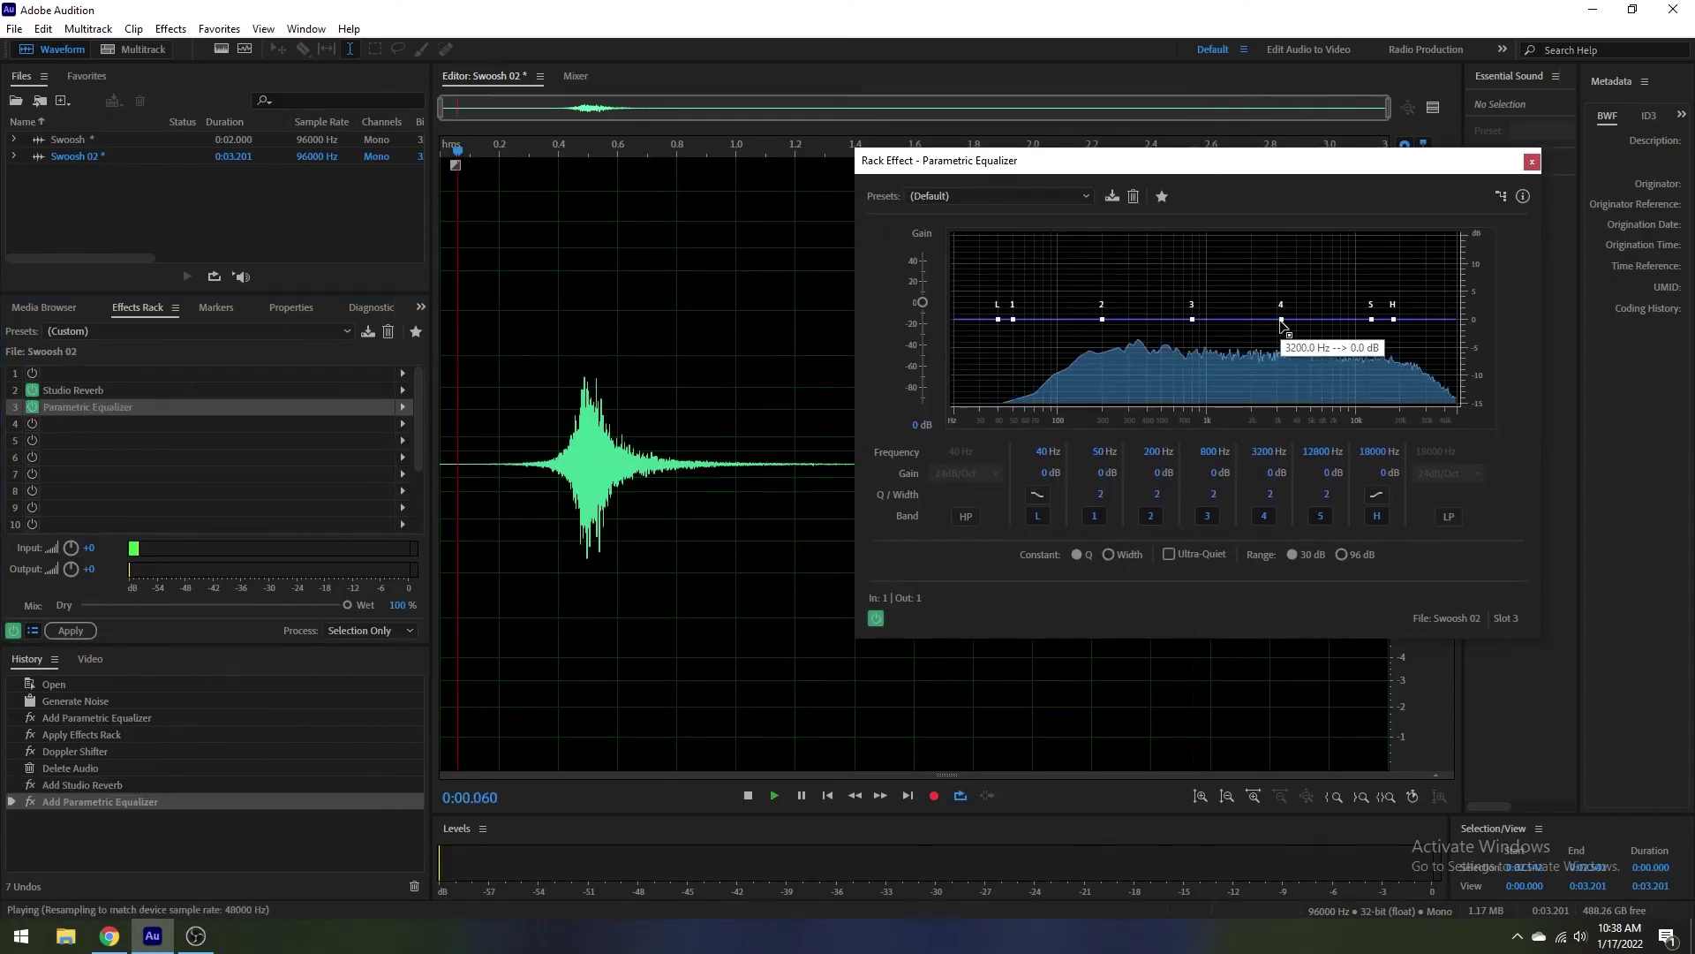
key("space")
key("space")
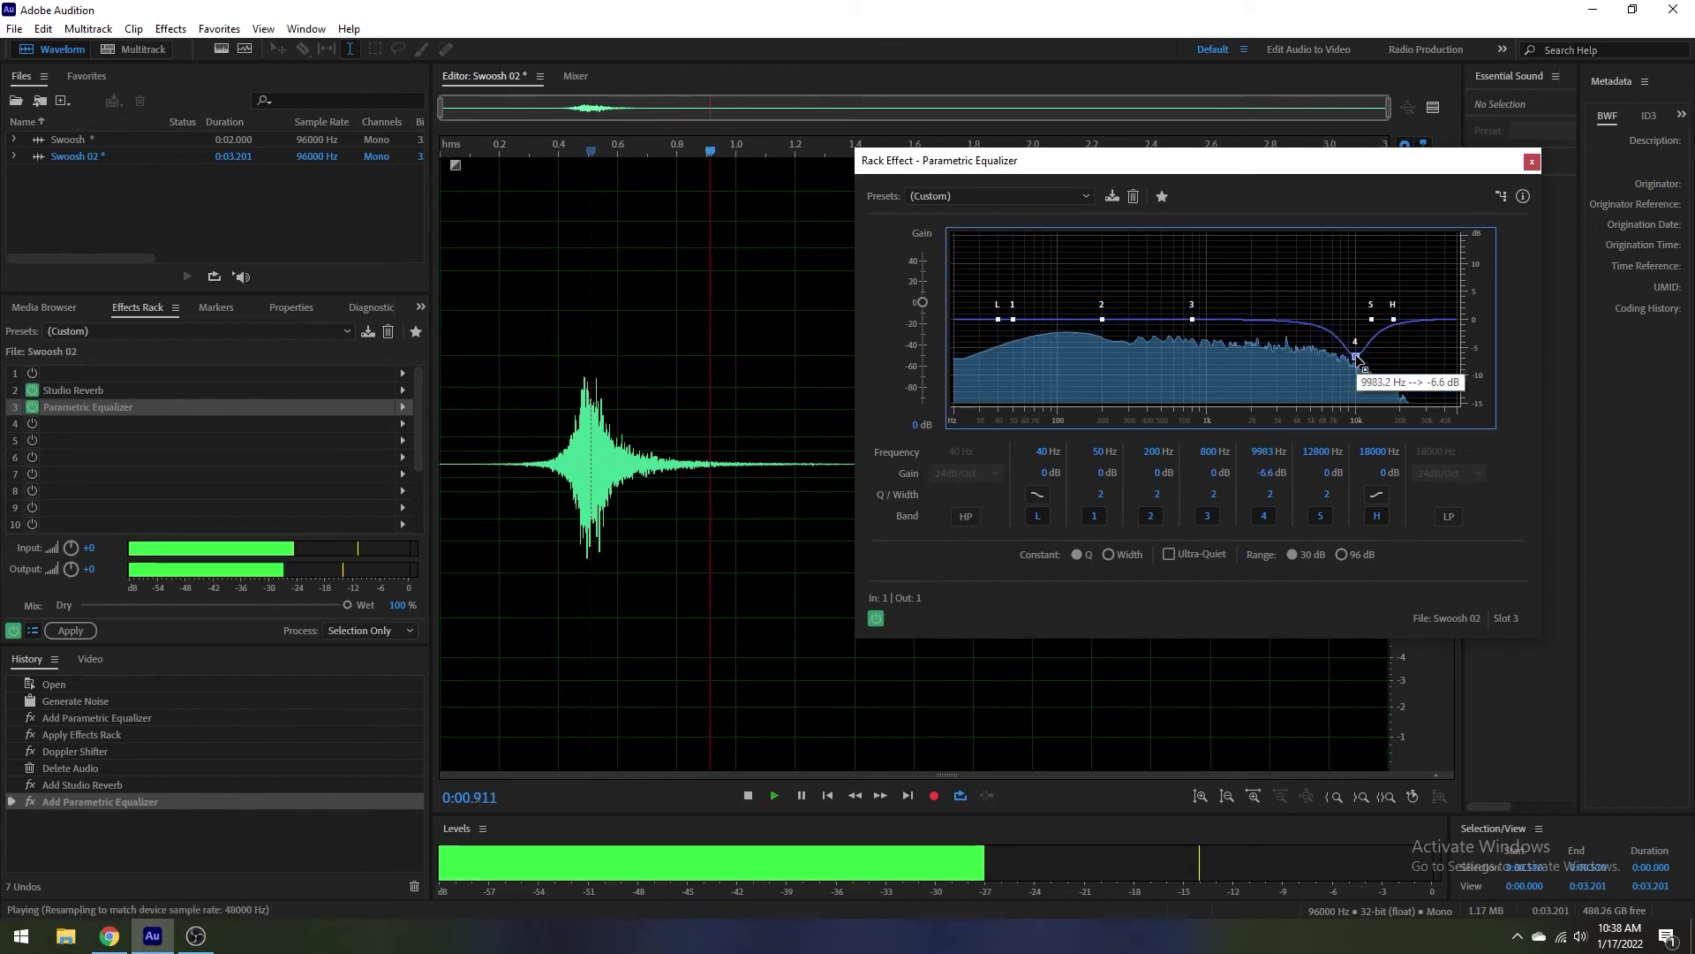
left_click_drag(499, 439, 812, 322)
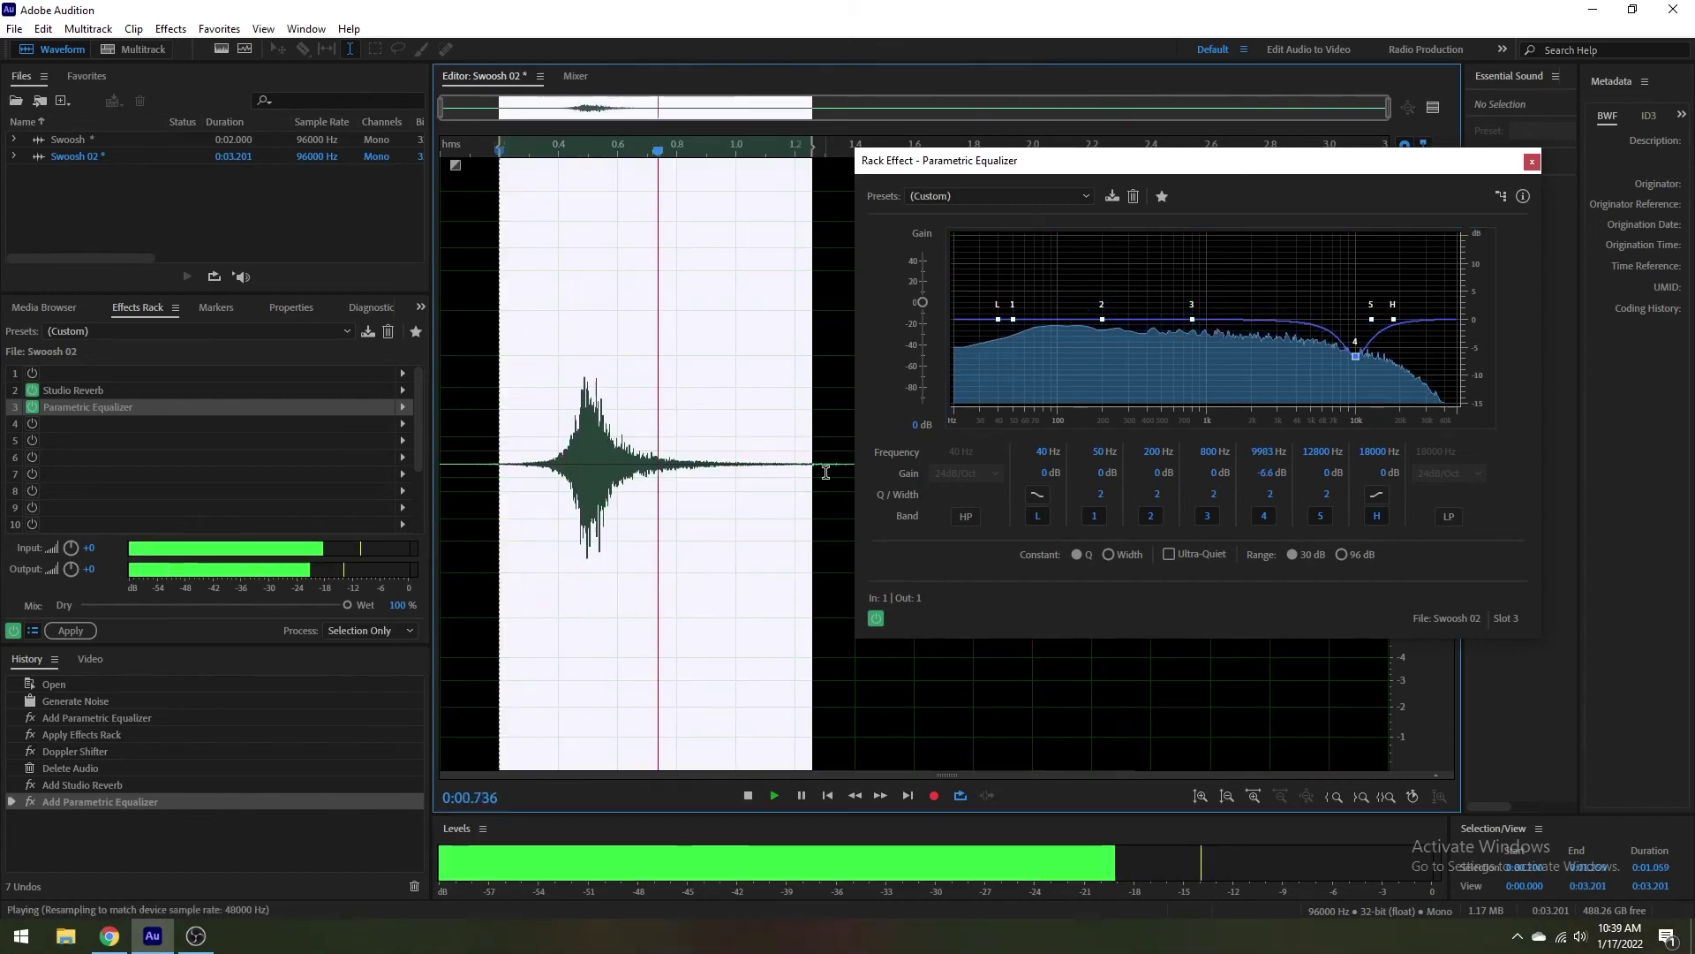
left_click(70, 630)
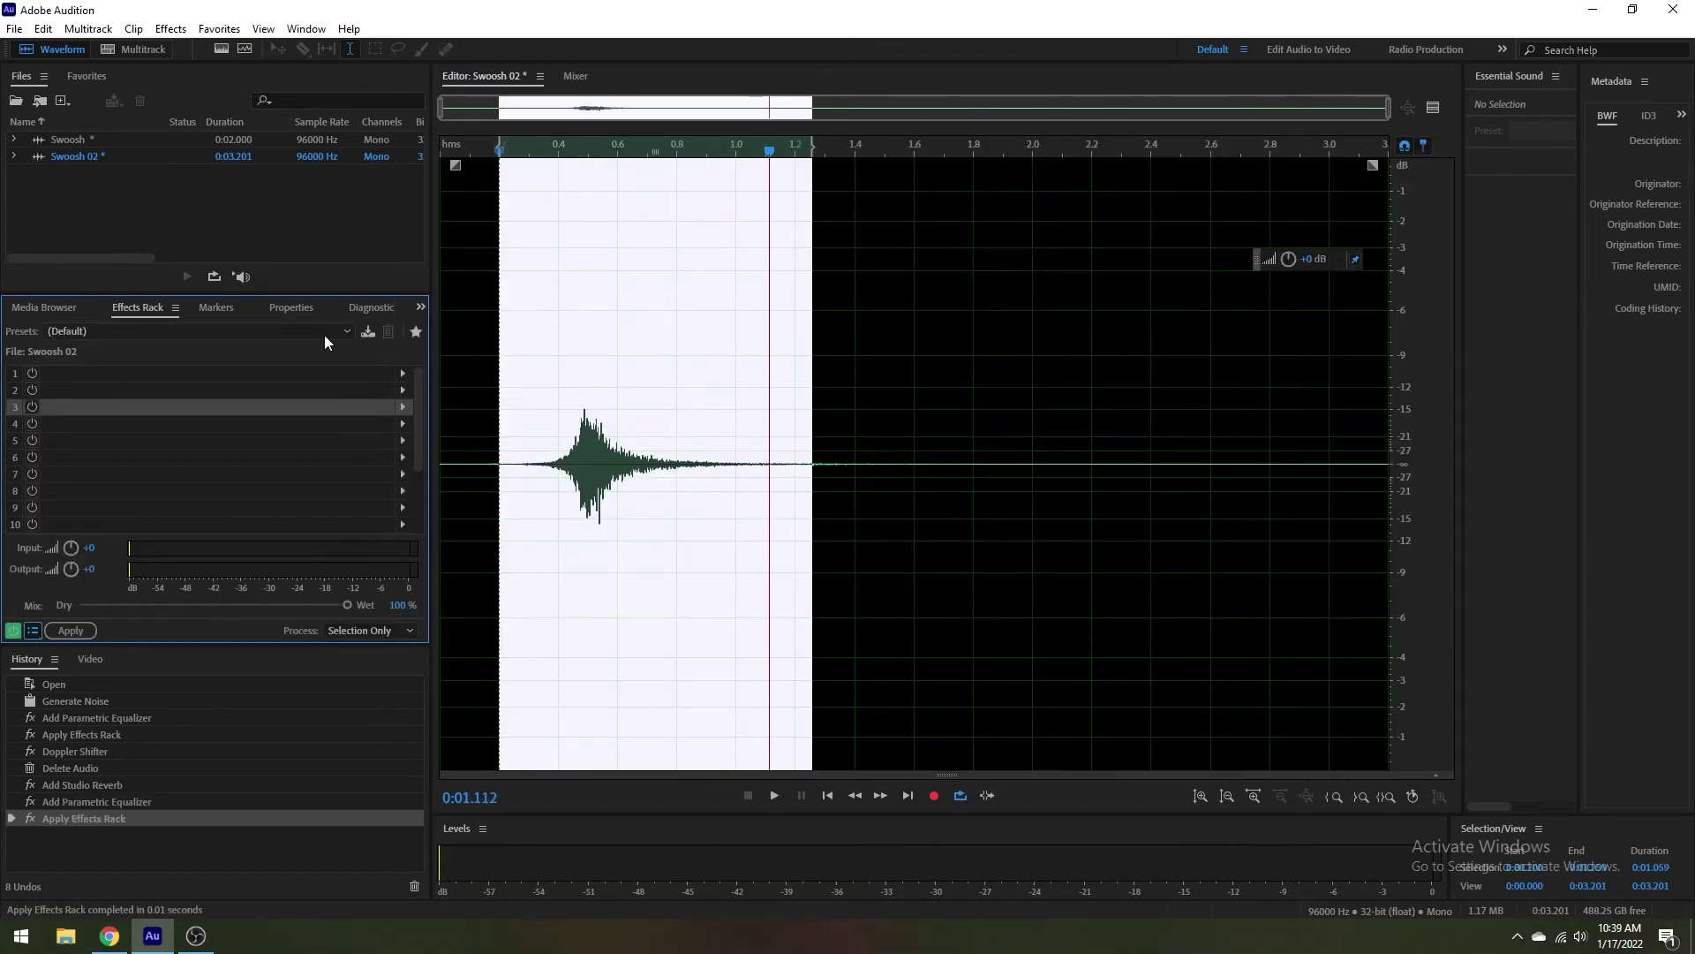
Apply Normalize (process) to Swoosh 02 and play back the louder swoosh
left_click(169, 32)
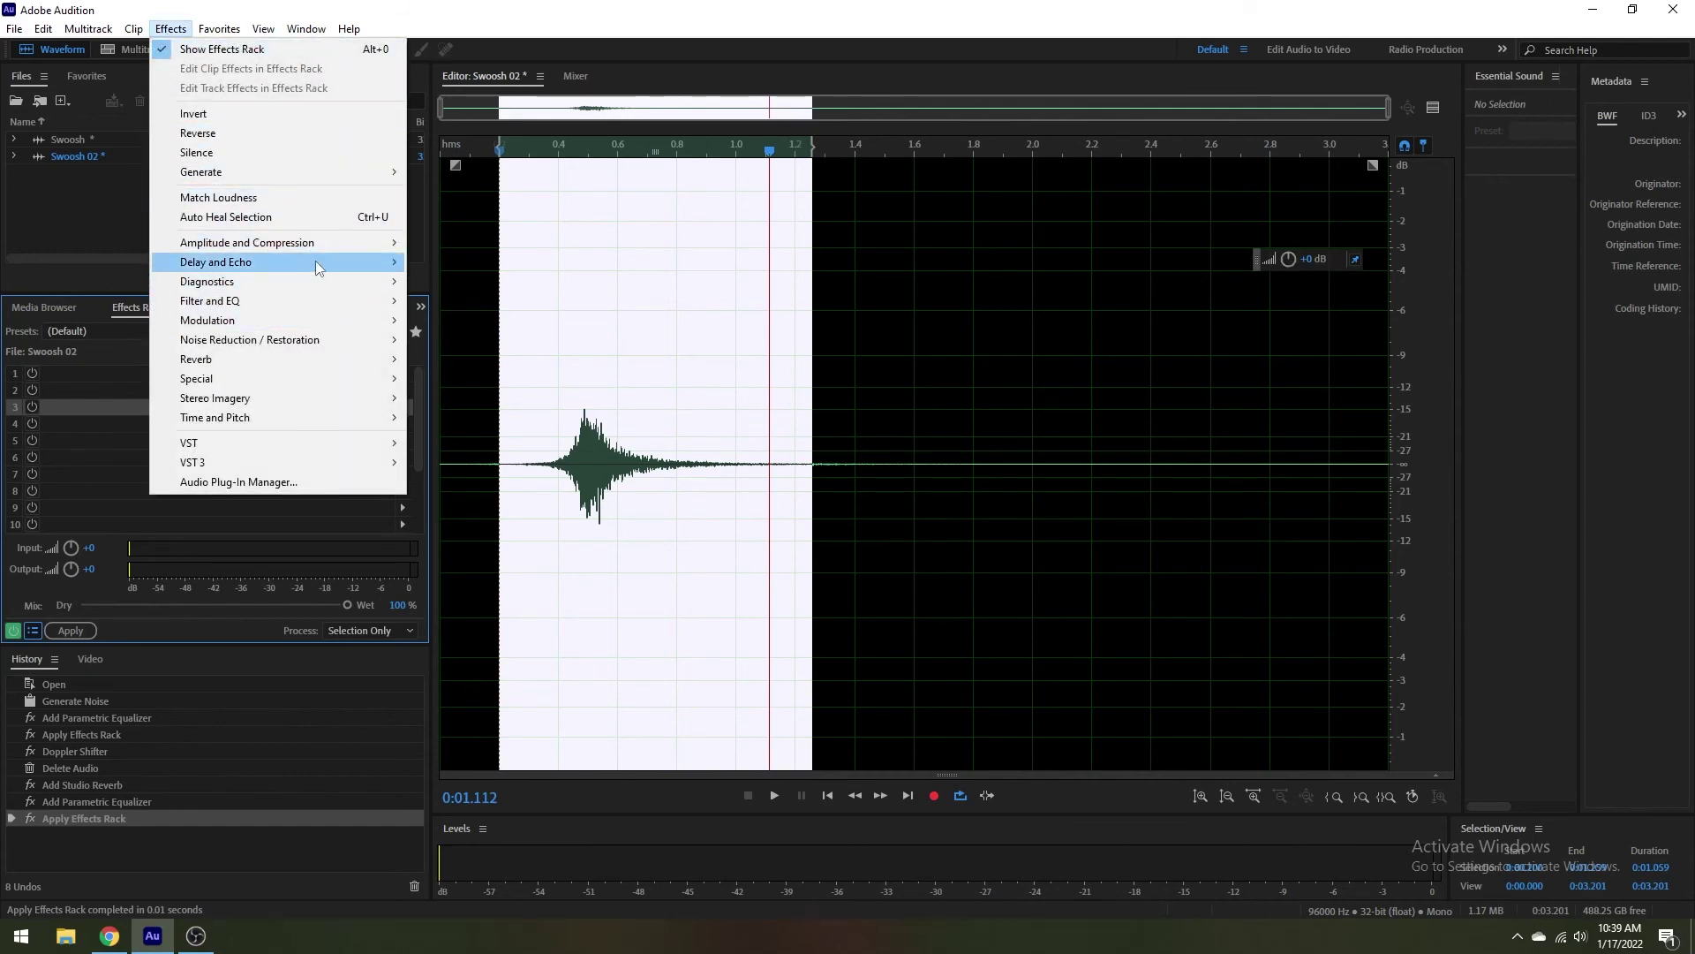
mouse_move(332, 246)
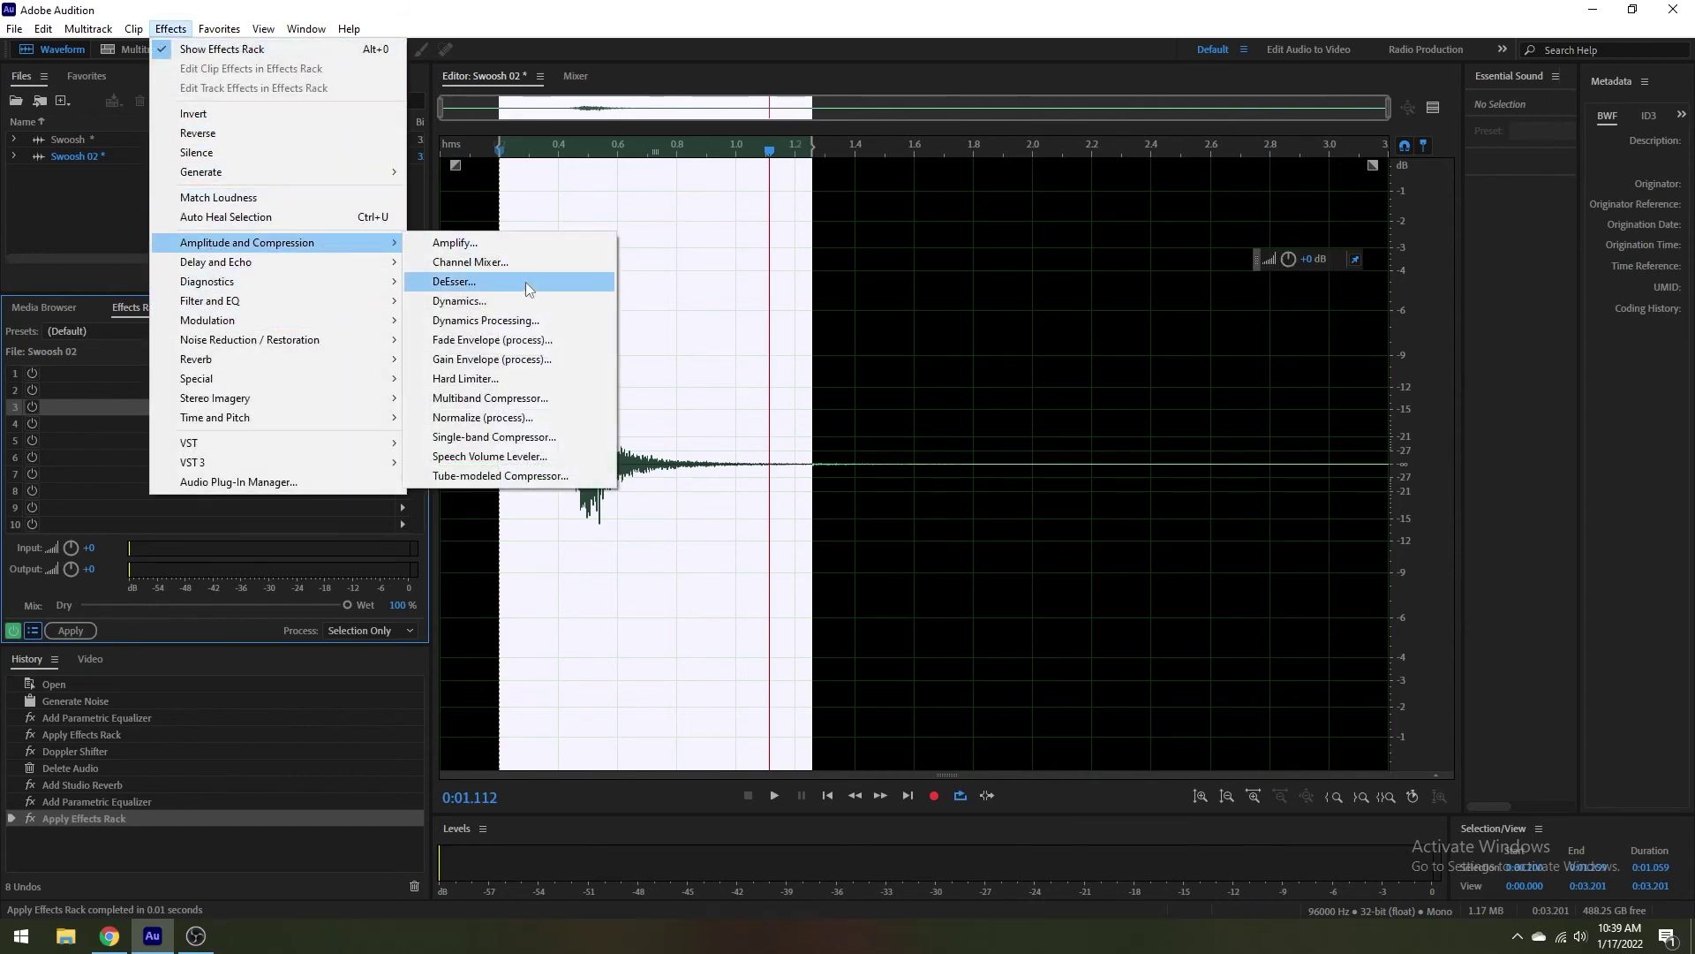
left_click(538, 421)
left_click(843, 513)
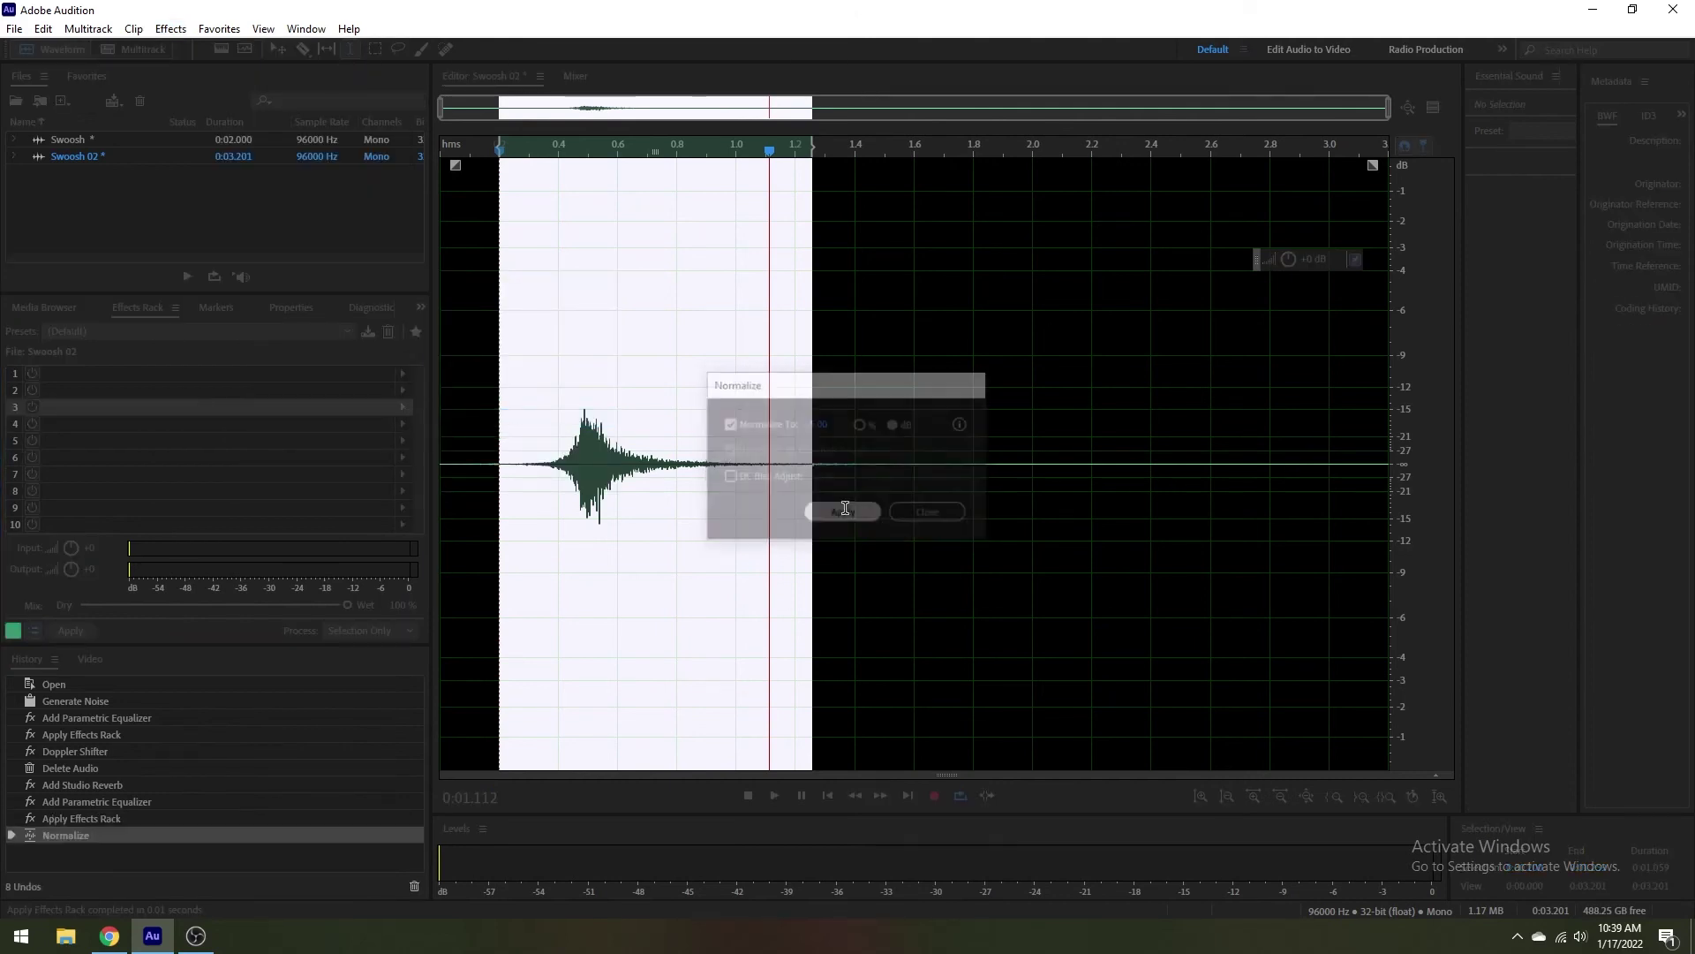
left_click(459, 289)
key("space")
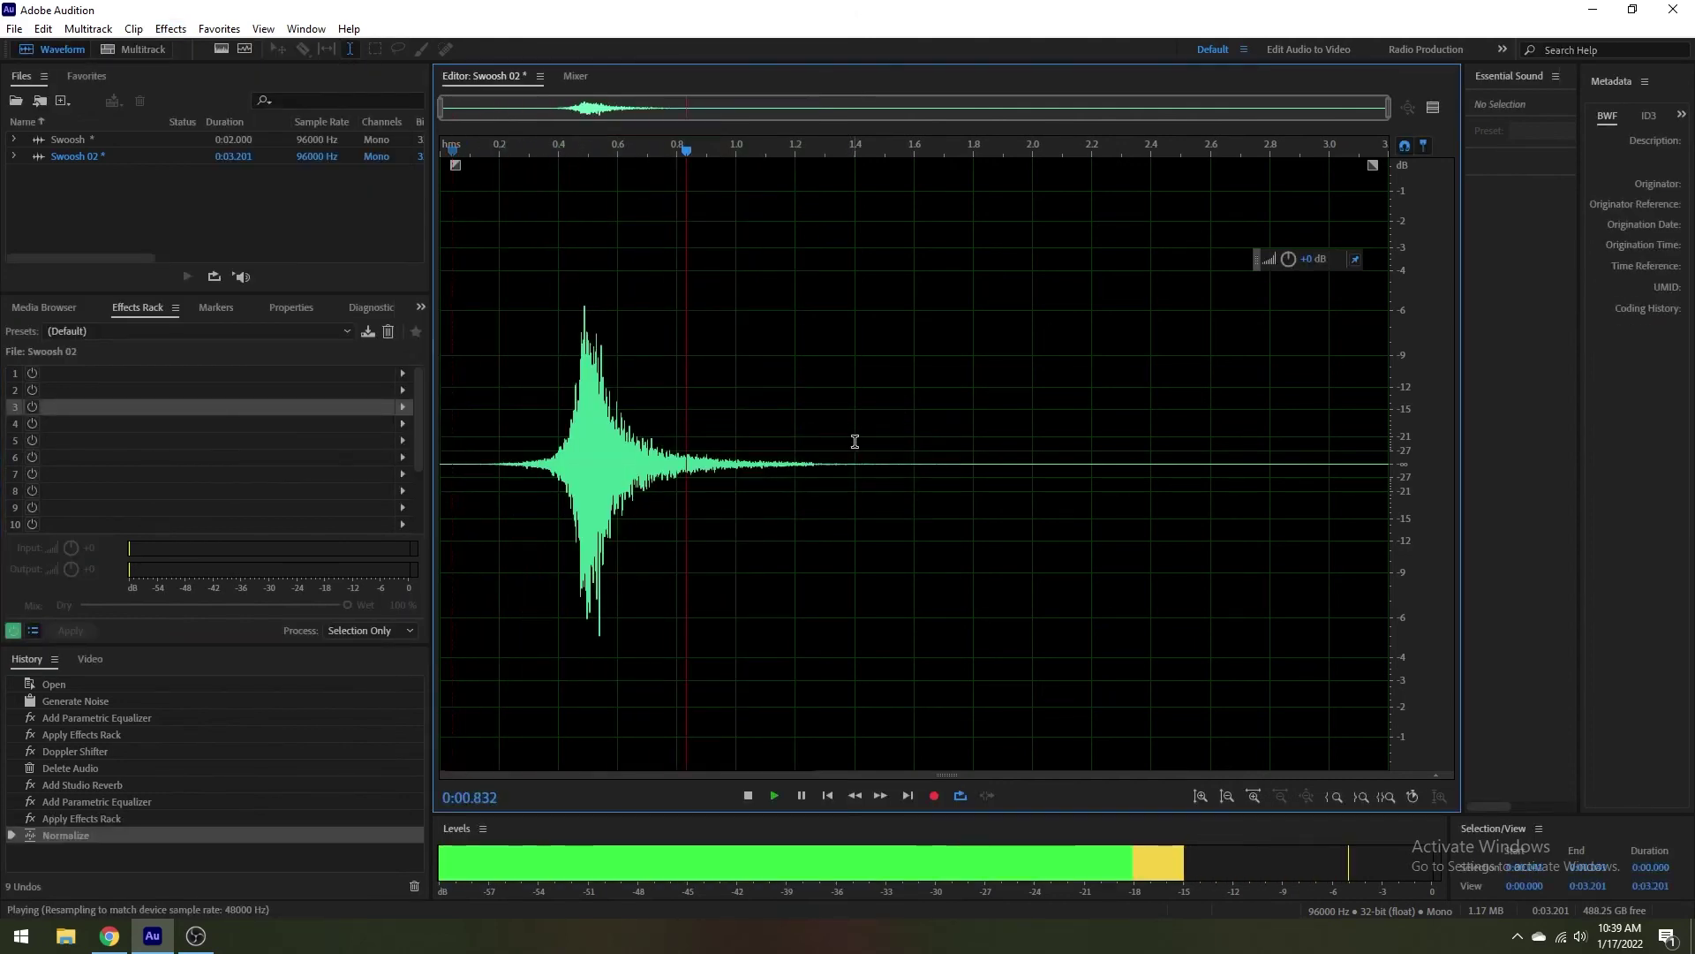